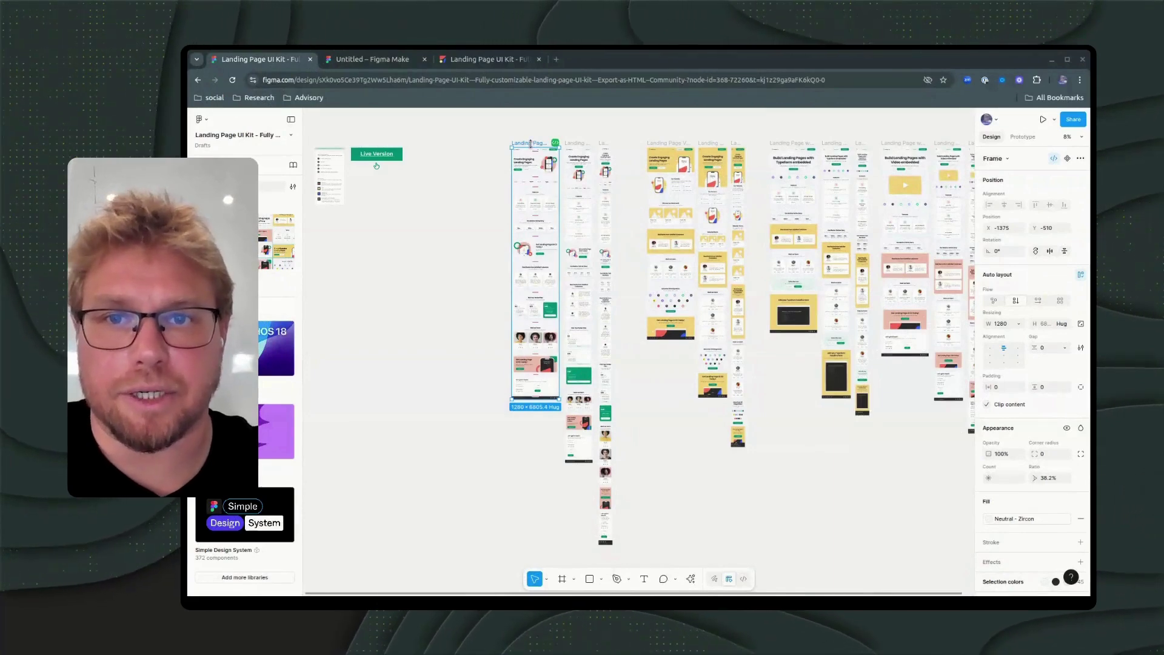
- Copy the landing page frame and paste it into the empty Untitled Figma Make prompt
right_click(533, 143)
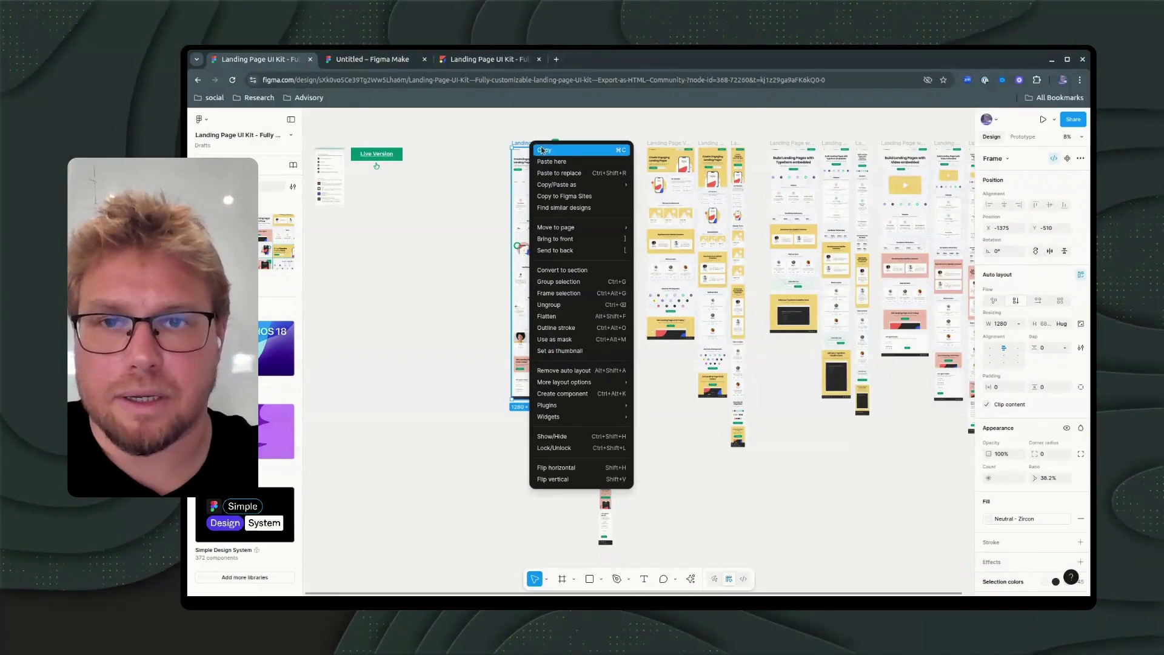
left_click(543, 150)
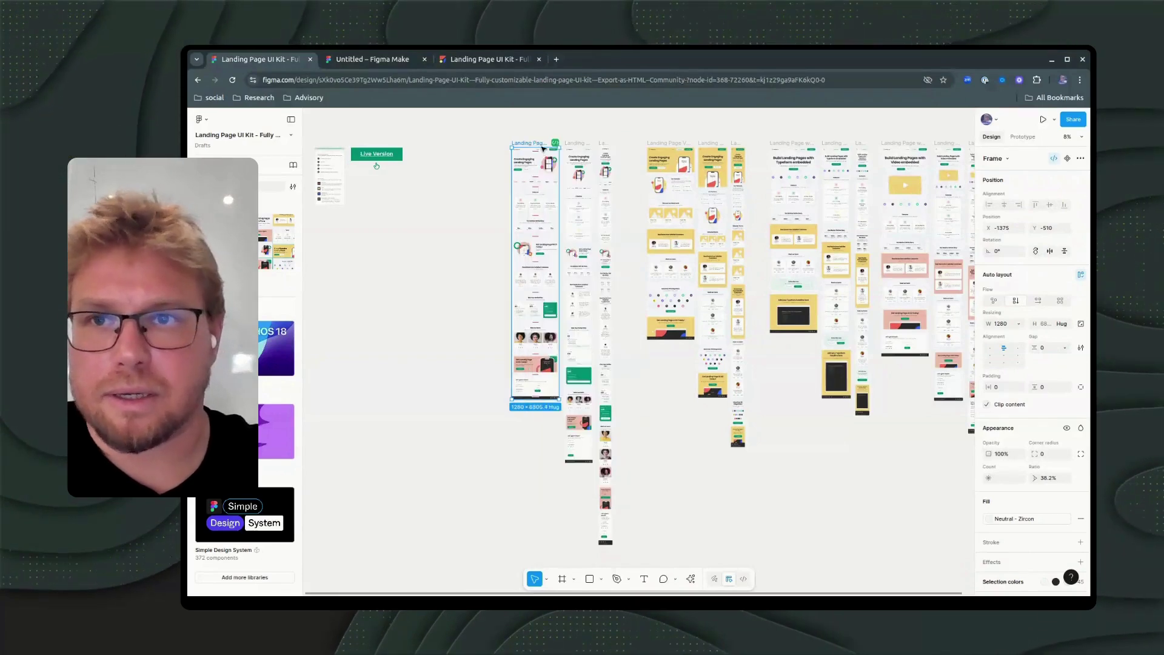
left_click(366, 60)
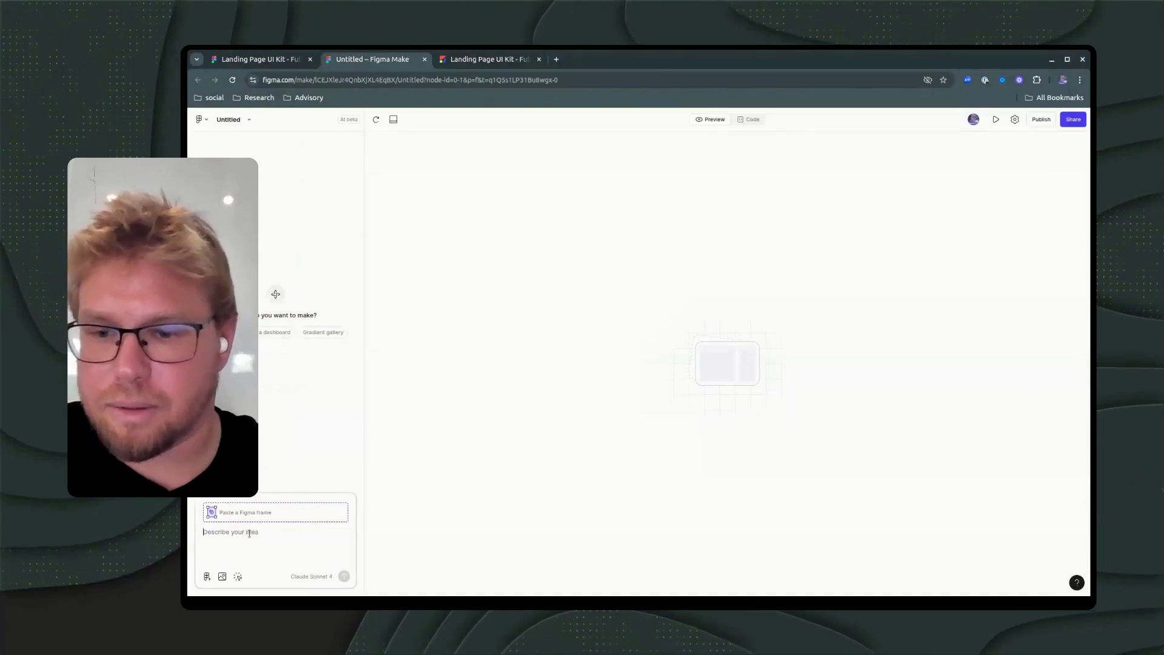
key("ctrl+v")
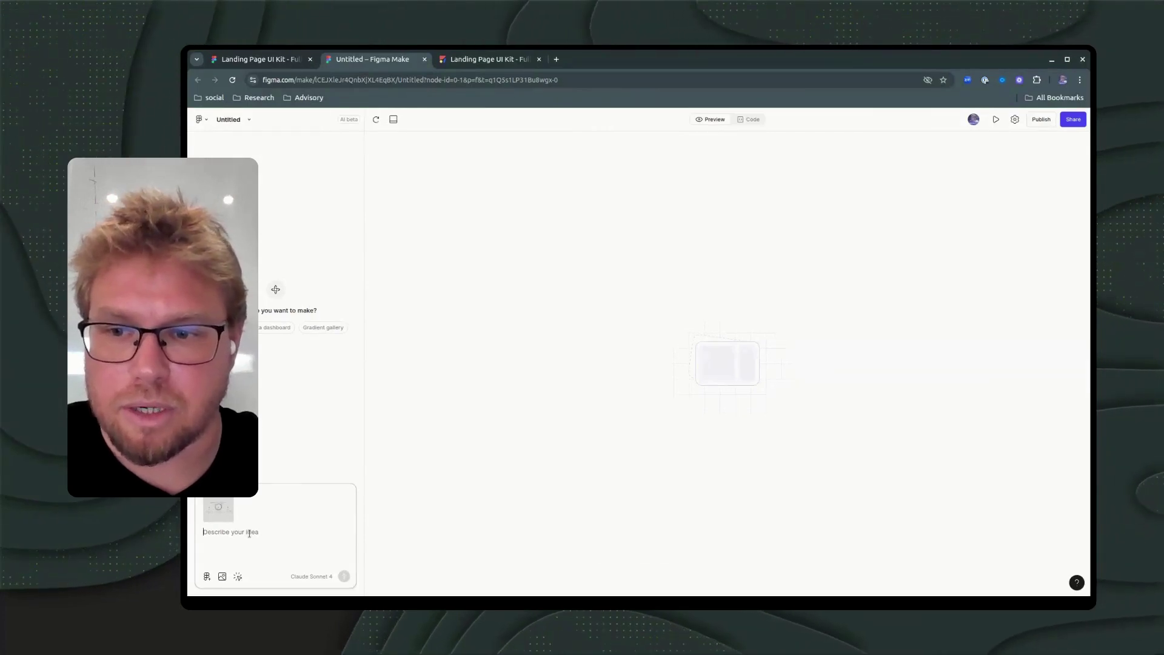
type("Bu")
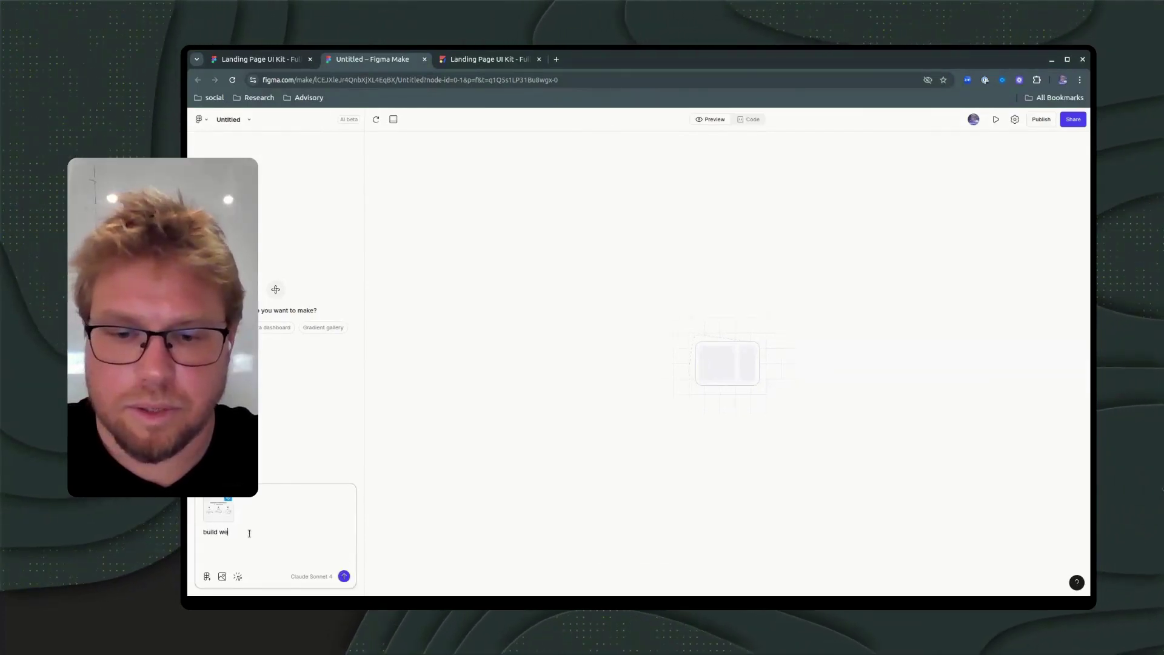
type("te based on")
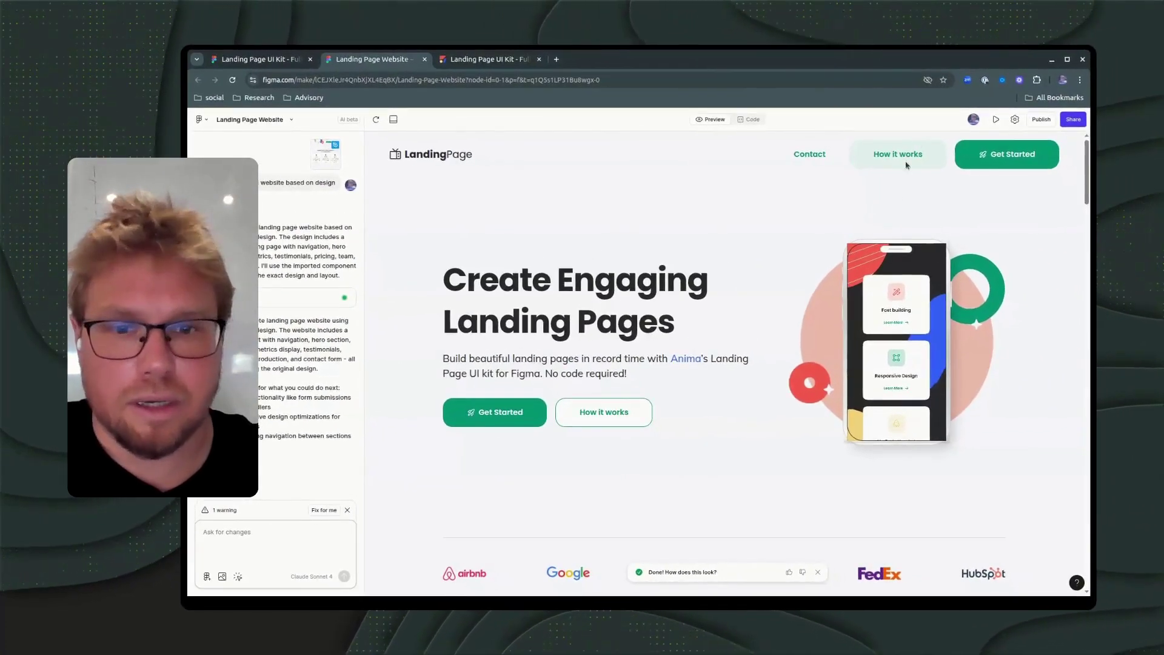
scroll(723, 322, "down", 3)
scroll(723, 315, "up", 3)
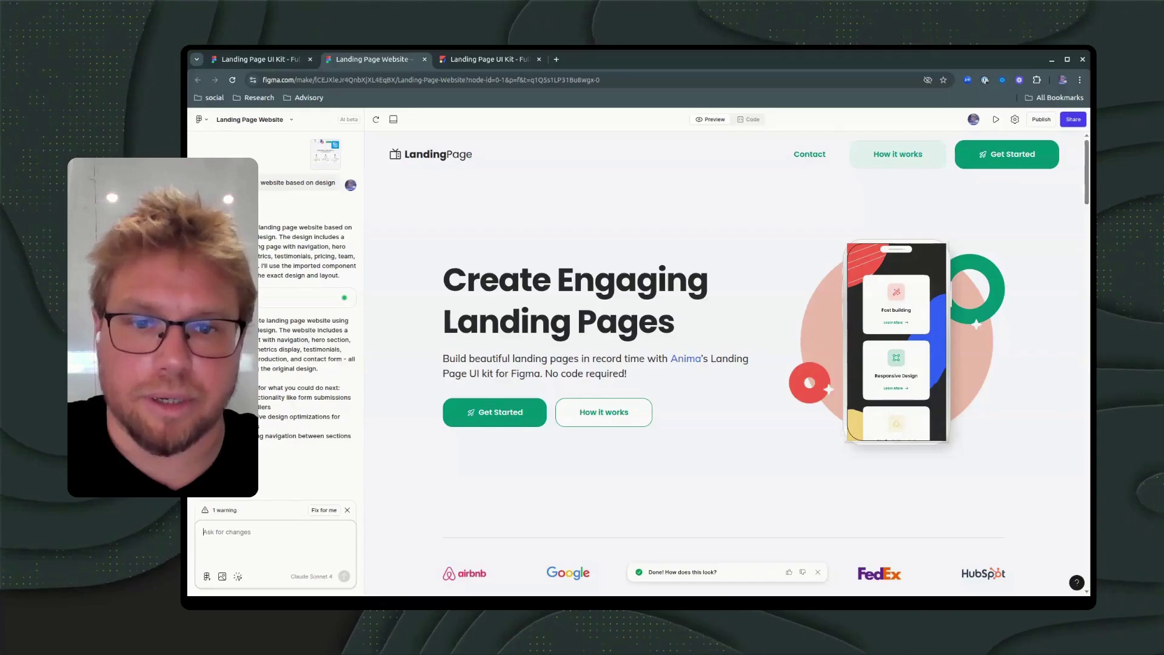
scroll(715, 282, "down", 3)
scroll(713, 283, "down", 3)
scroll(714, 282, "down", 3)
scroll(714, 282, "down", 3)
scroll(714, 282, "down", 5)
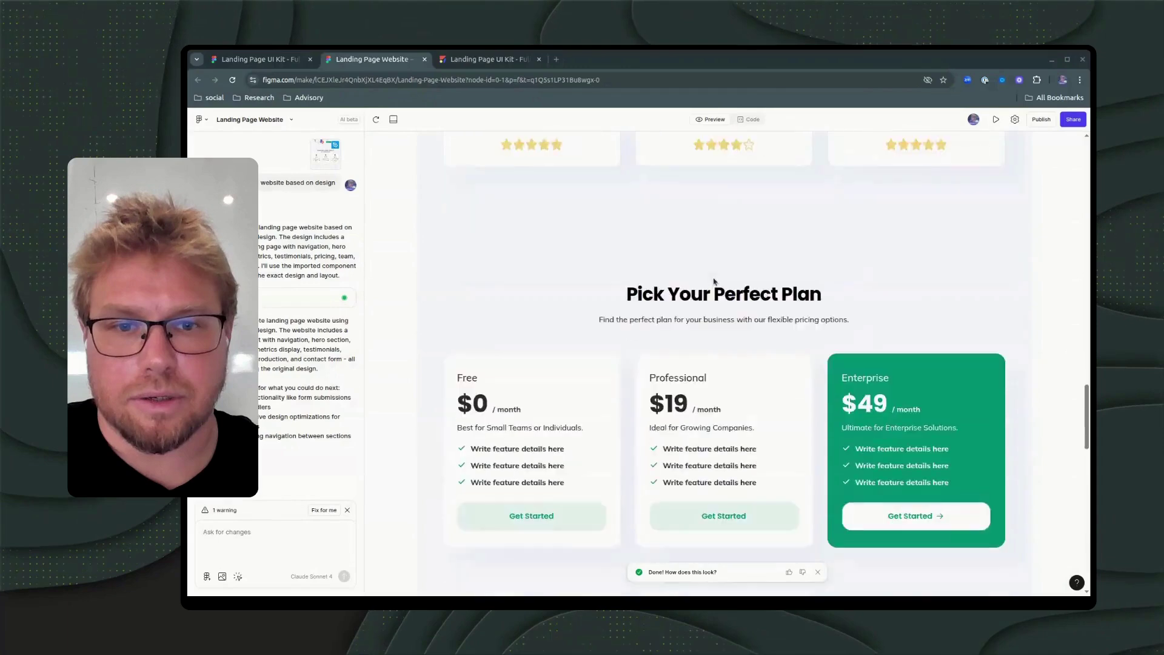
scroll(715, 283, "down", 2)
scroll(714, 282, "down", 4)
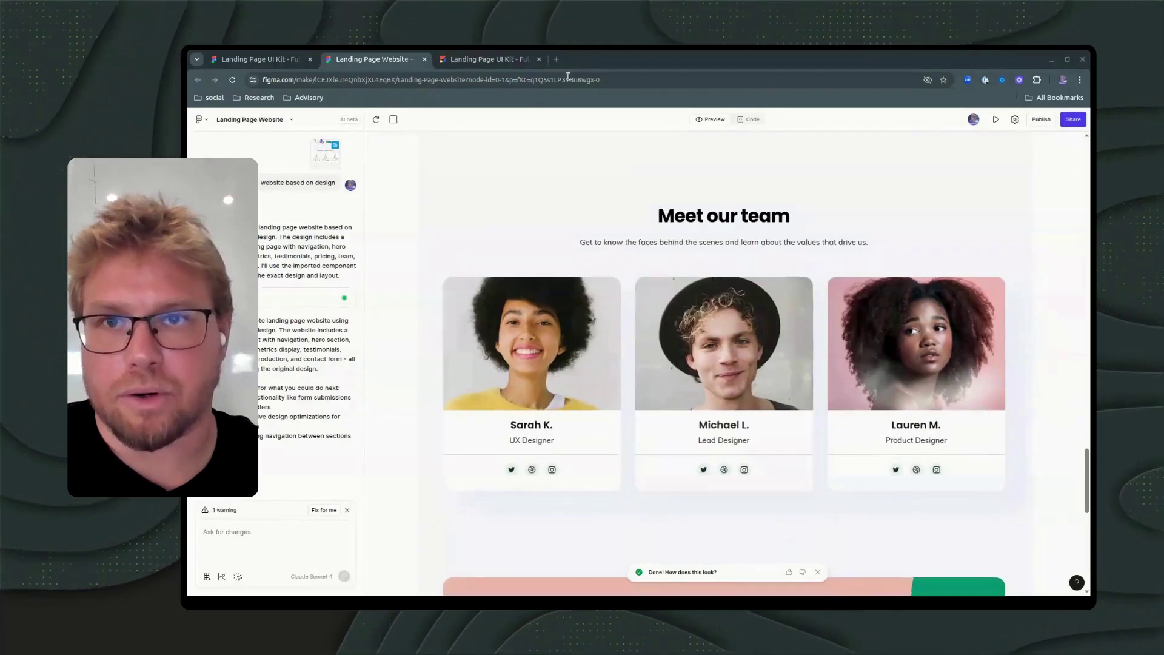
- Paste the request for four header tabs and a moving logo carousel into Anima's chat
left_click(493, 61)
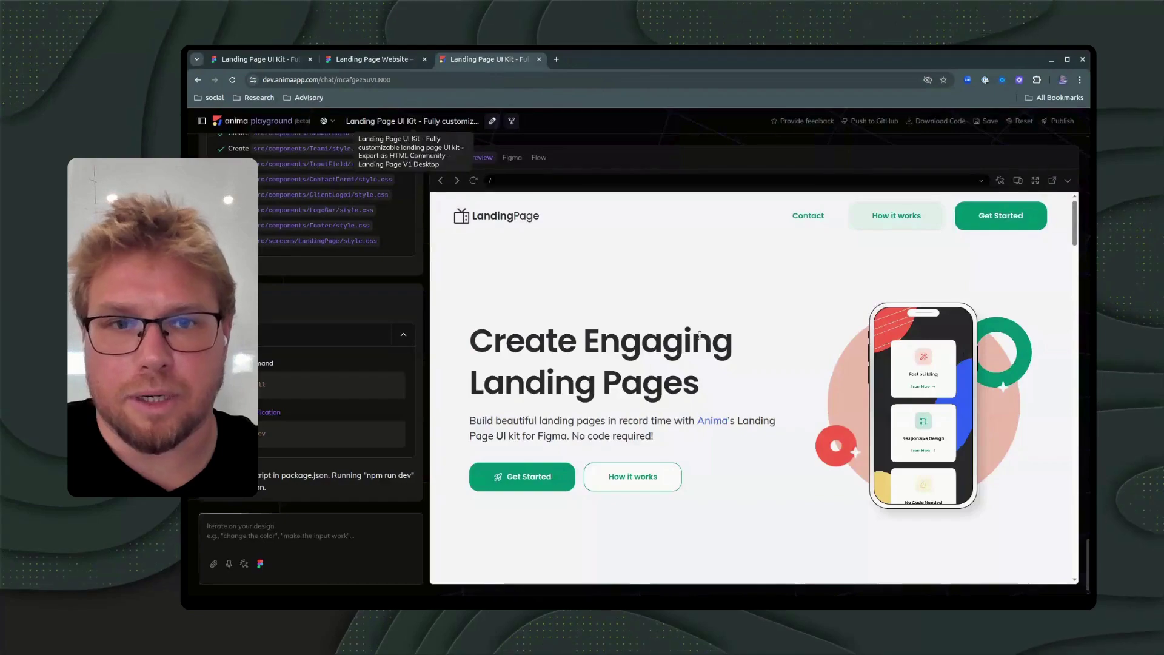
scroll(700, 336, "down", 3)
scroll(699, 335, "down", 2)
scroll(700, 335, "down", 3)
scroll(700, 336, "down", 3)
scroll(700, 335, "down", 2)
scroll(699, 335, "down", 3)
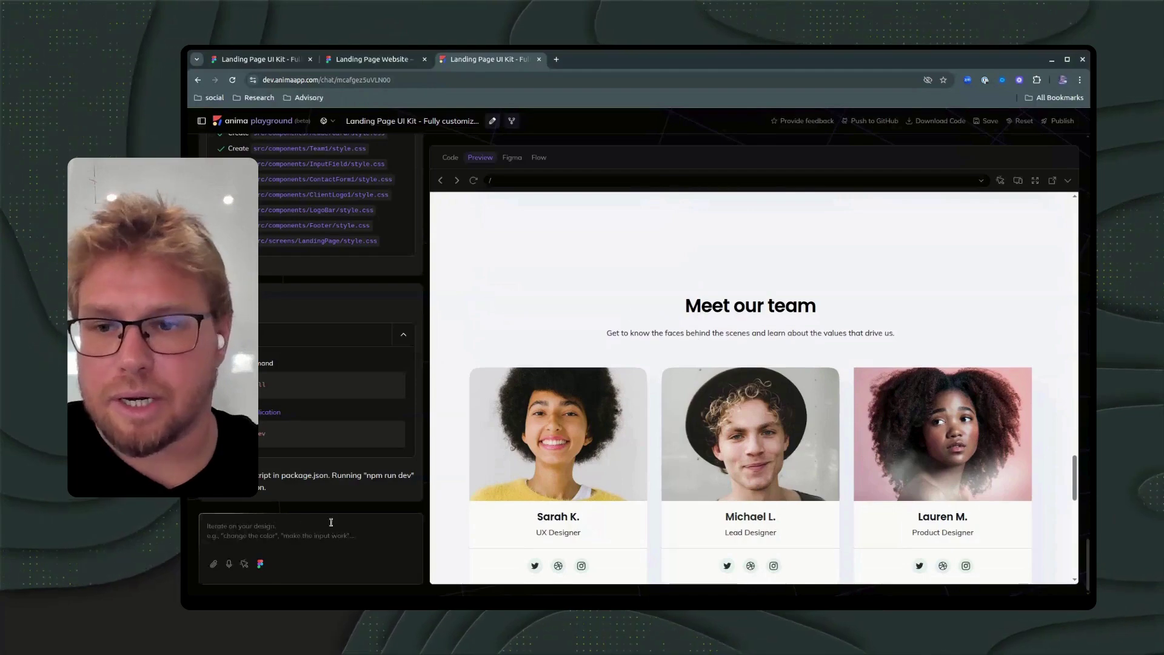
left_click(273, 529)
type("Please make the following changes: Instead of the 3 buttons on the top right, put 4 tabs there with the titles \"Team\" , \"Portfolio\", \"Value\", \"Contact us\".  Where the logos are for Google, Amazon etc. make it a moving Carousell")
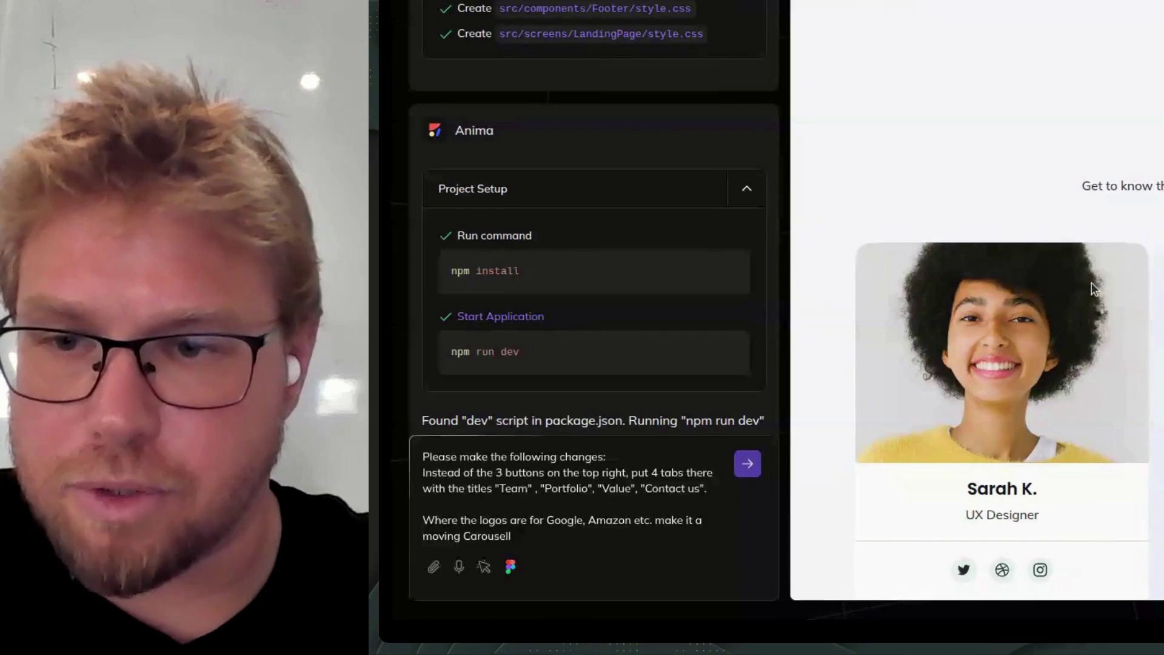
scroll(1092, 283, "up", 5)
scroll(1092, 283, "up", 5)
scroll(1092, 284, "up", 5)
scroll(1091, 282, "up", 2)
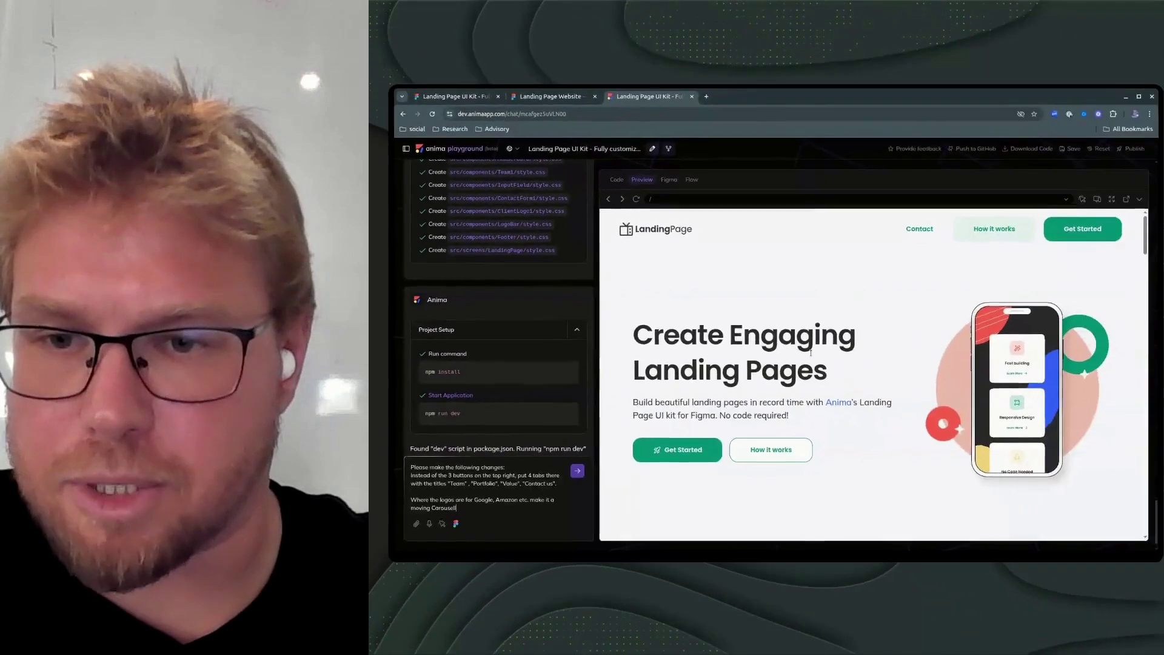
scroll(800, 356, "down", 2)
scroll(800, 356, "down", 2)
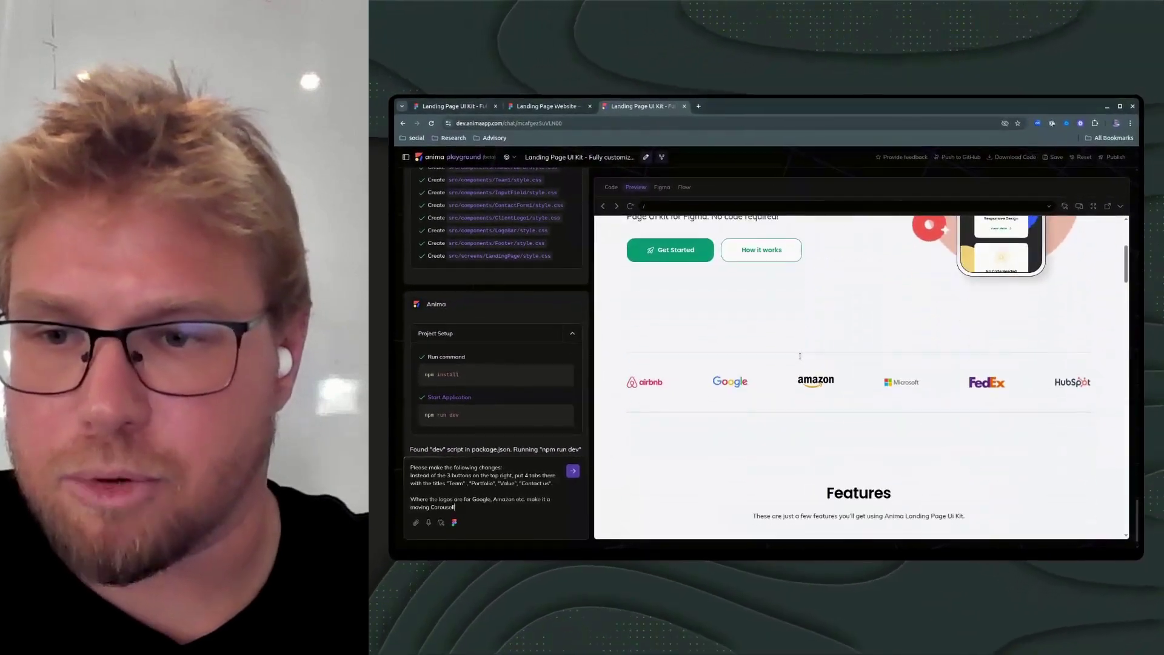
- Submit the tabs-and-carousel request to Anima and send it to Figma Make too
key("Return")
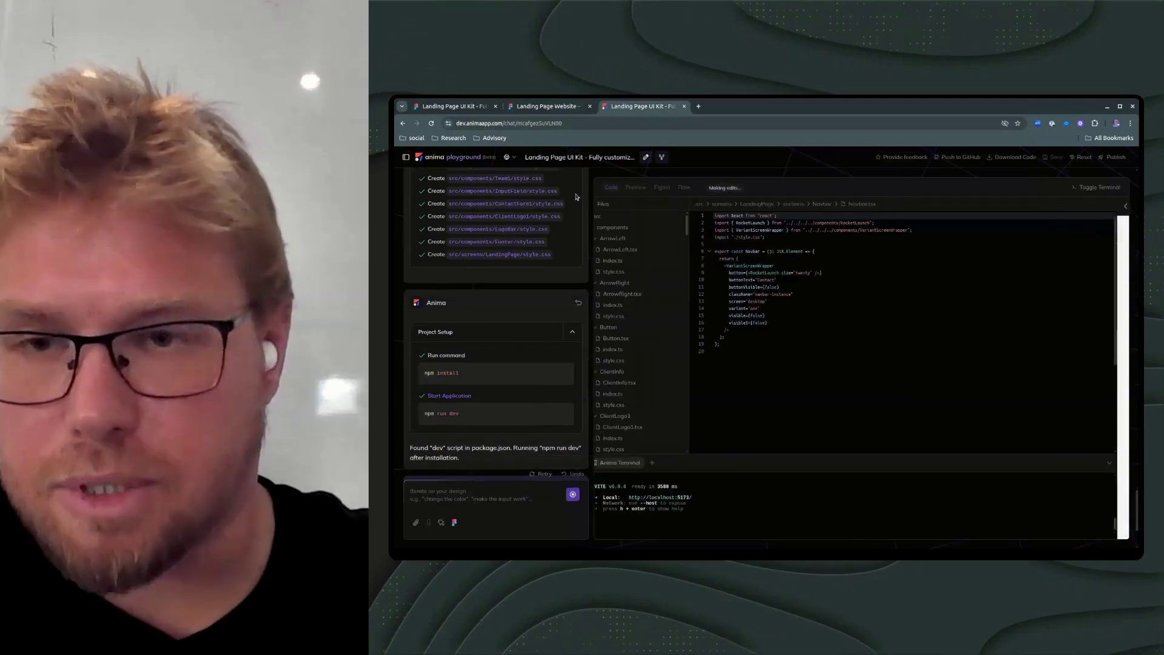
left_click(556, 108)
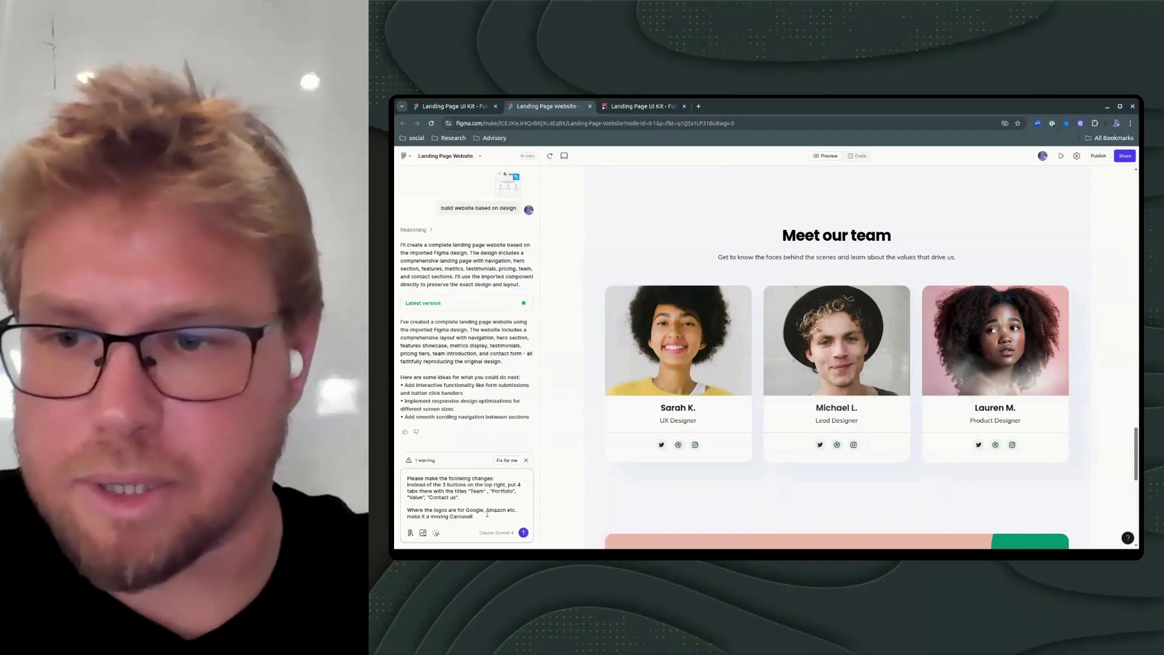
left_click(524, 533)
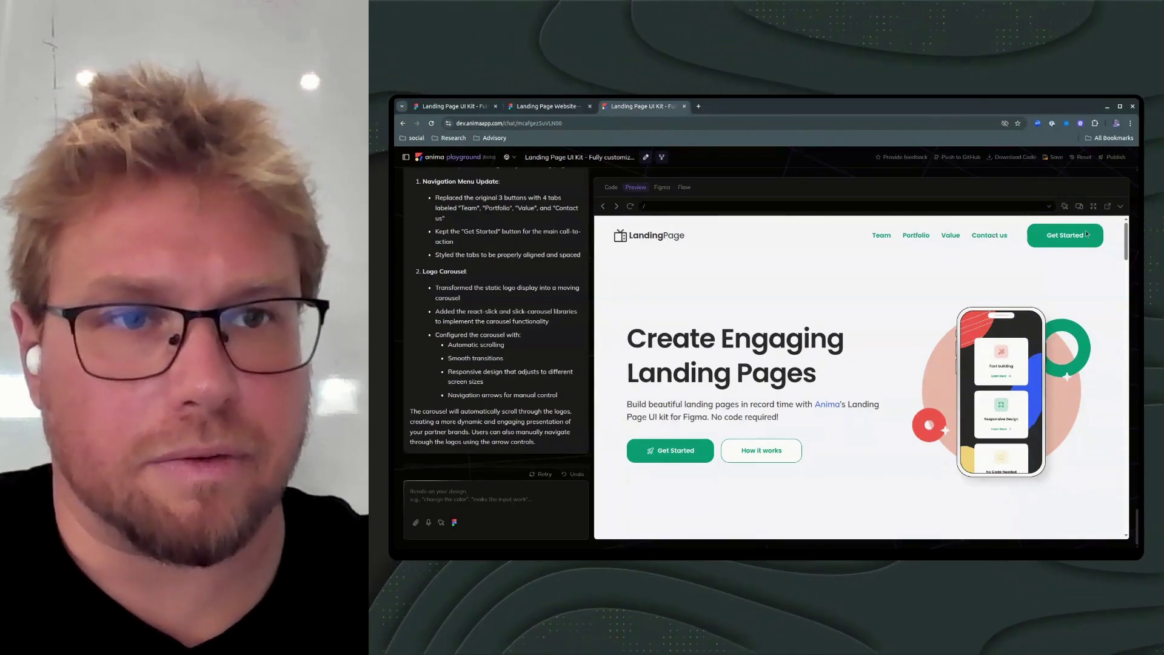
scroll(831, 337, "down", 3)
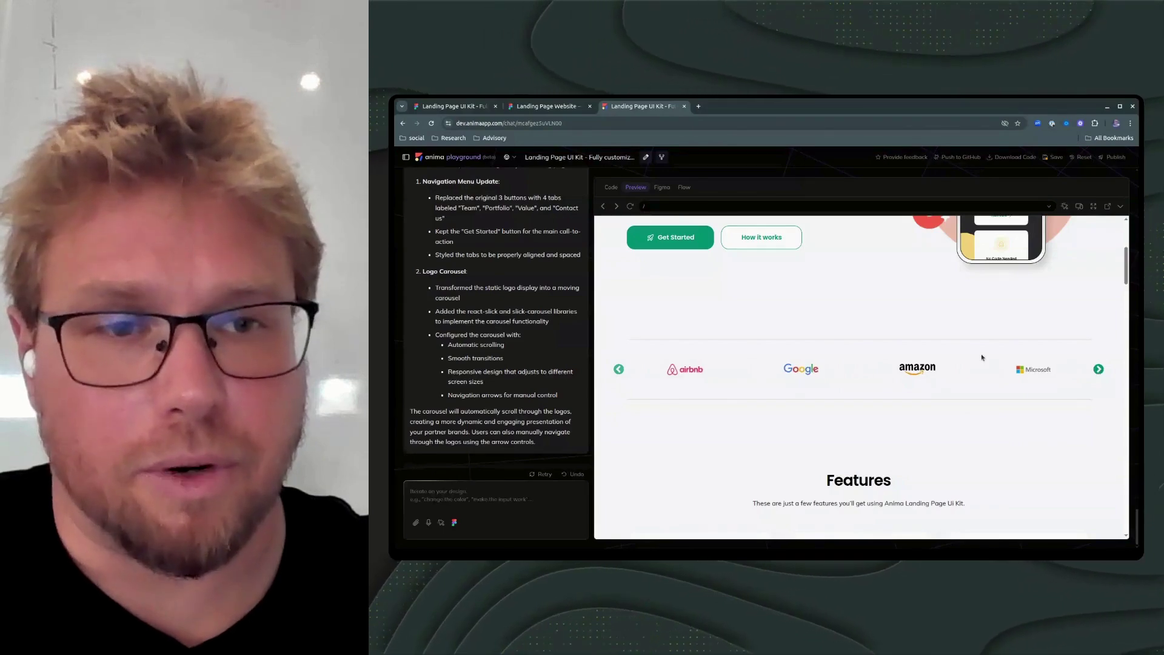
scroll(982, 356, "down", 3)
scroll(982, 356, "down", 2)
scroll(981, 357, "down", 2)
scroll(981, 356, "down", 1)
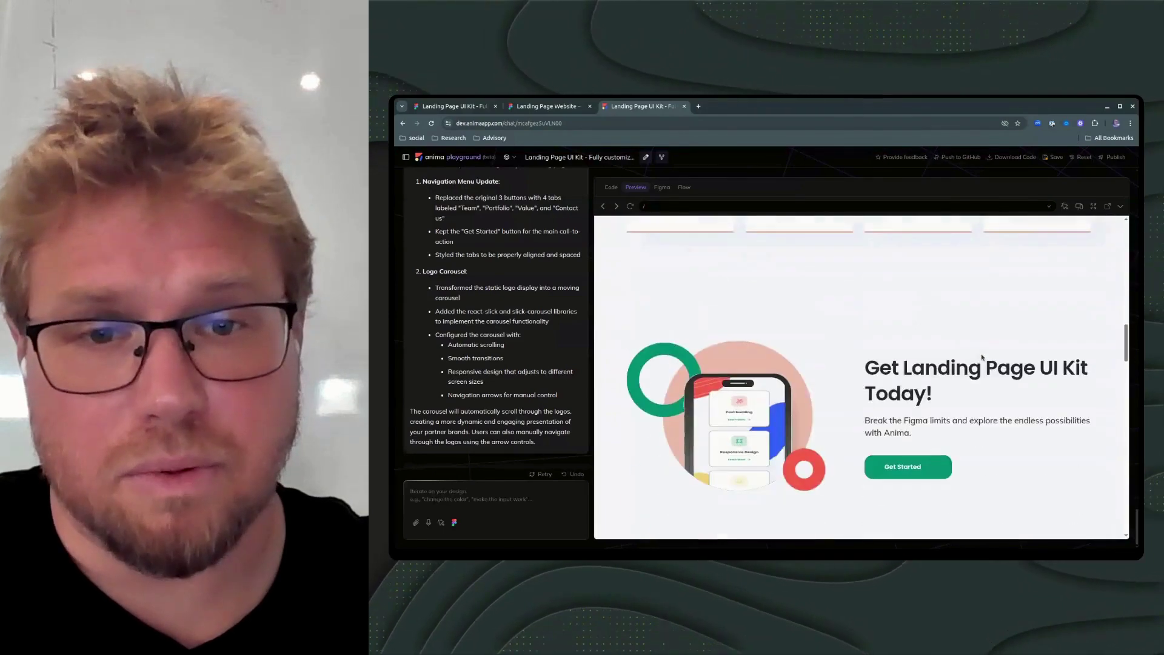
scroll(982, 357, "down", 3)
scroll(982, 357, "down", 3)
scroll(981, 357, "down", 3)
scroll(982, 356, "down", 3)
- Compare Figma Make and Anima progress by moving between the two project tabs
left_click(546, 106)
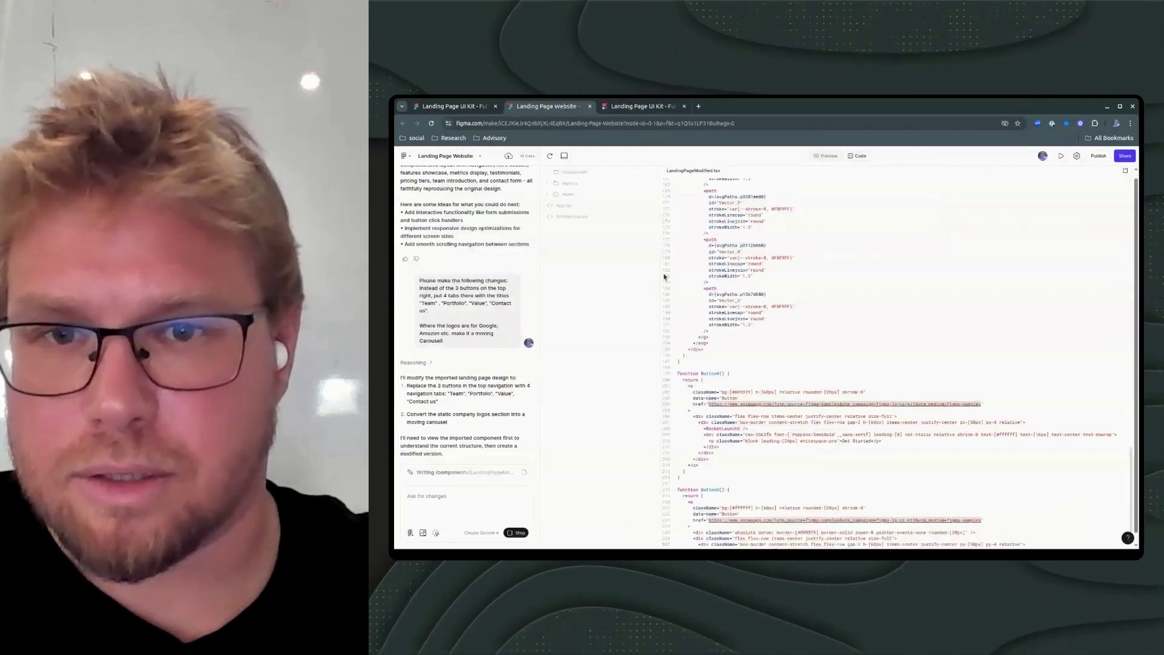
key("ctrl+Tab")
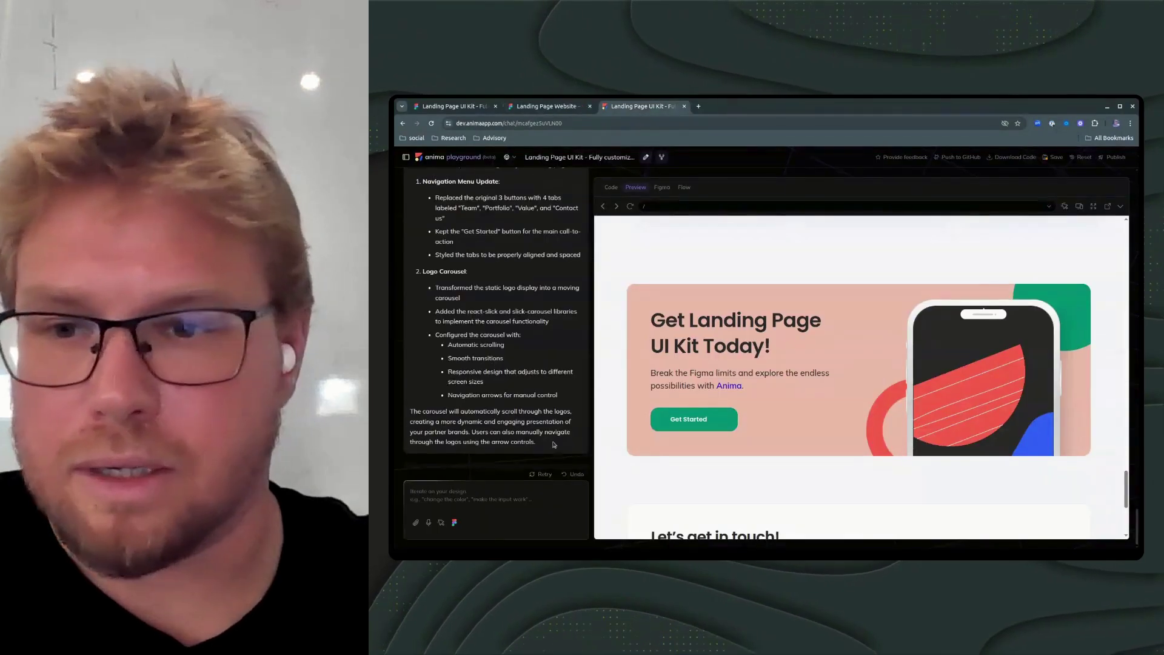
type("Make the carousell mo")
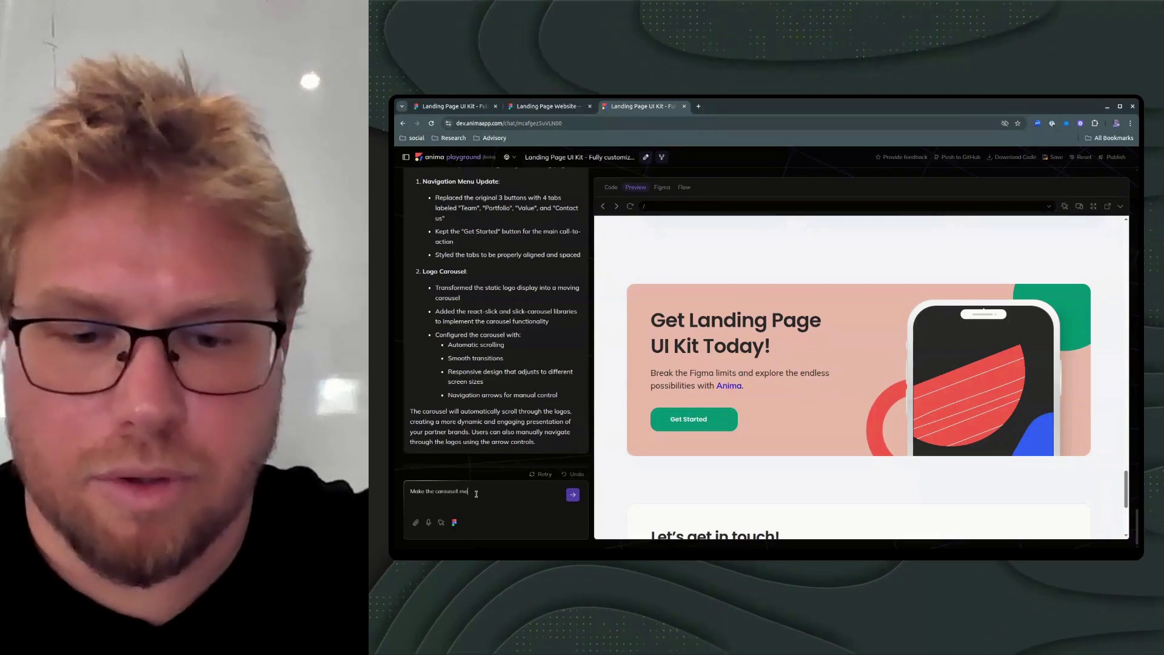
type("tically. Also")
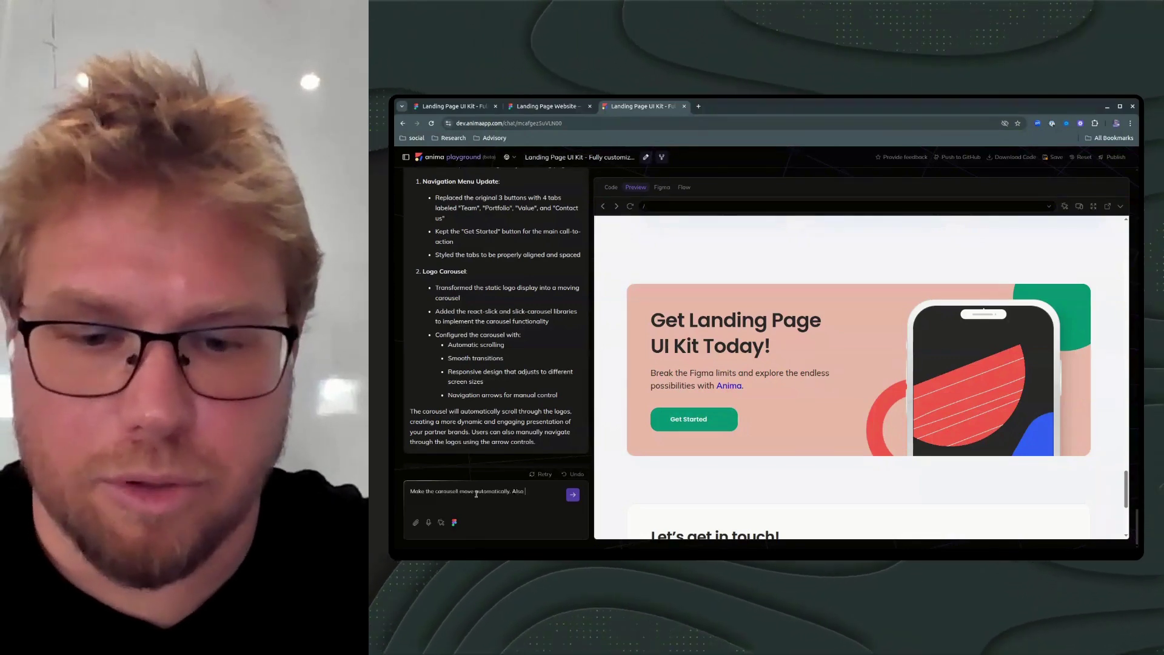
type("e the Get Started butt")
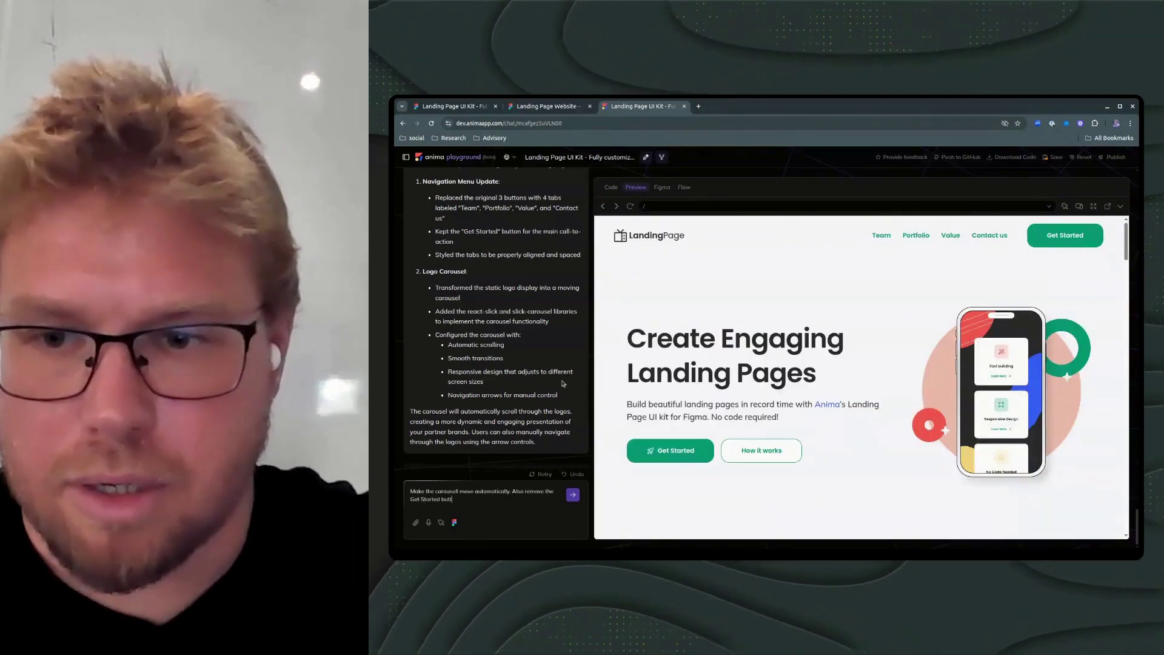
left_click(549, 106)
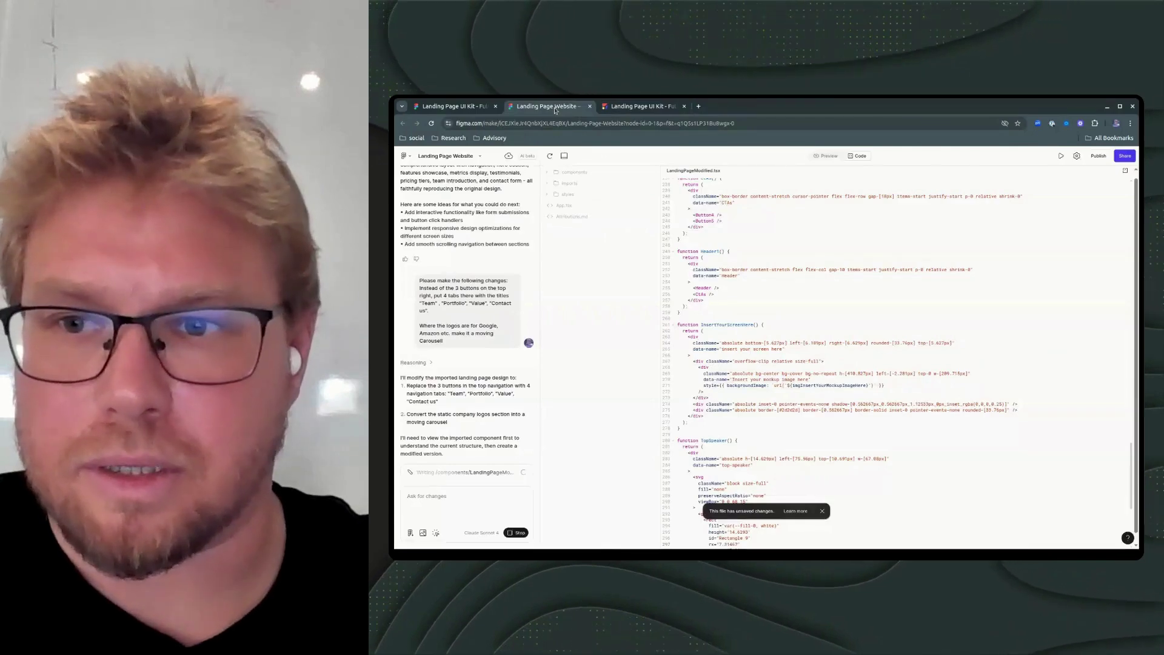
left_click(642, 106)
scroll(890, 331, "down", 5)
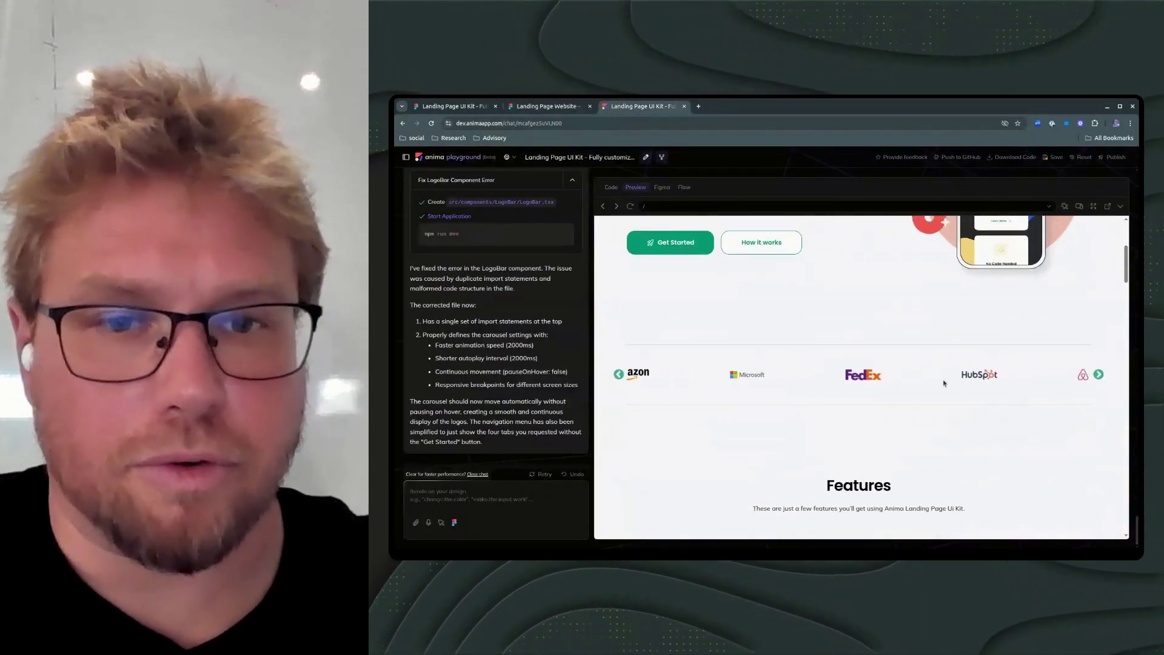
scroll(878, 383, "up", 3)
scroll(882, 378, "down", 2)
scroll(879, 373, "down", 3)
- Switch to the Figma Make project to review its generated landing page
key("ctrl+Page_Up")
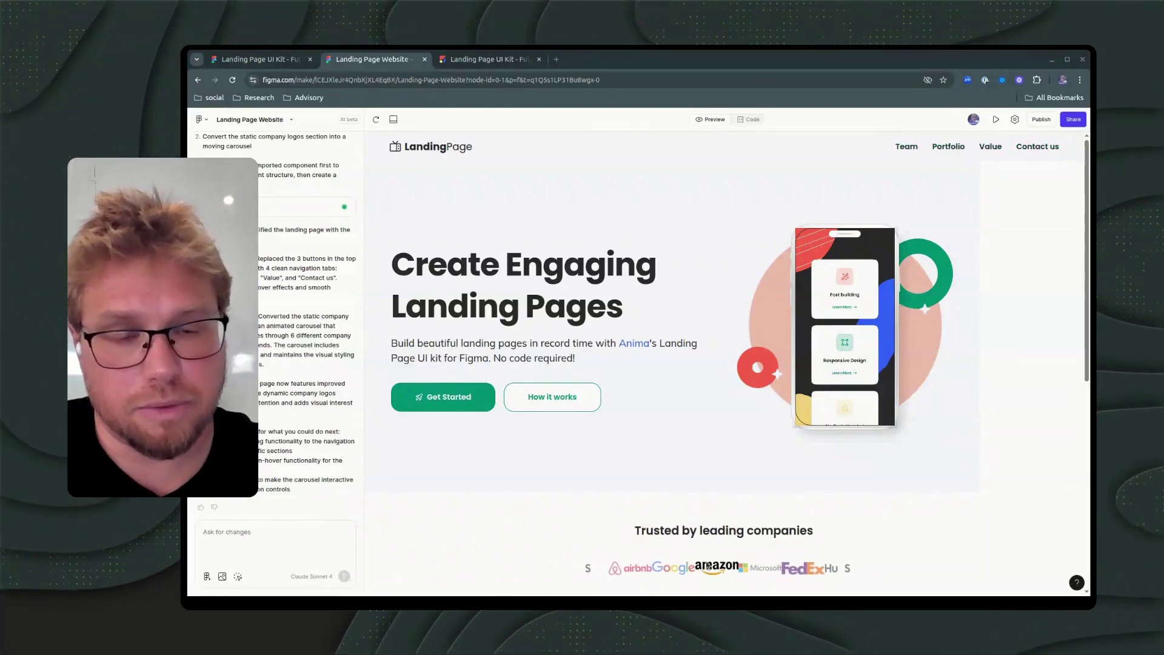
scroll(707, 566, "down", 2)
scroll(707, 566, "down", 1)
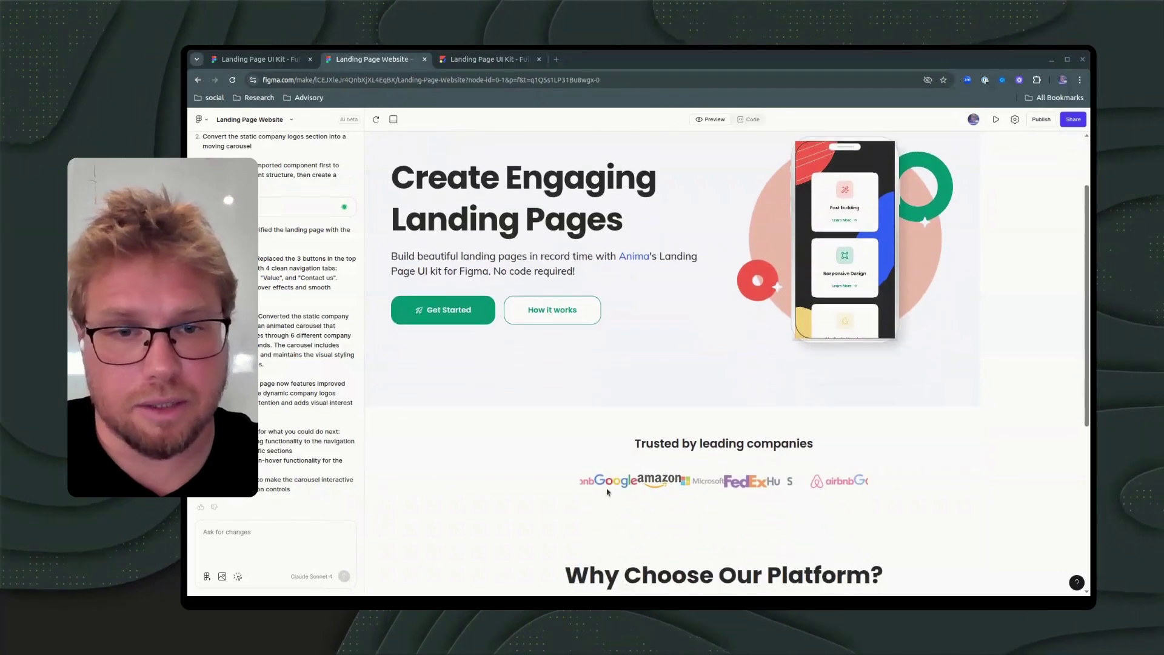
scroll(624, 474, "down", 5)
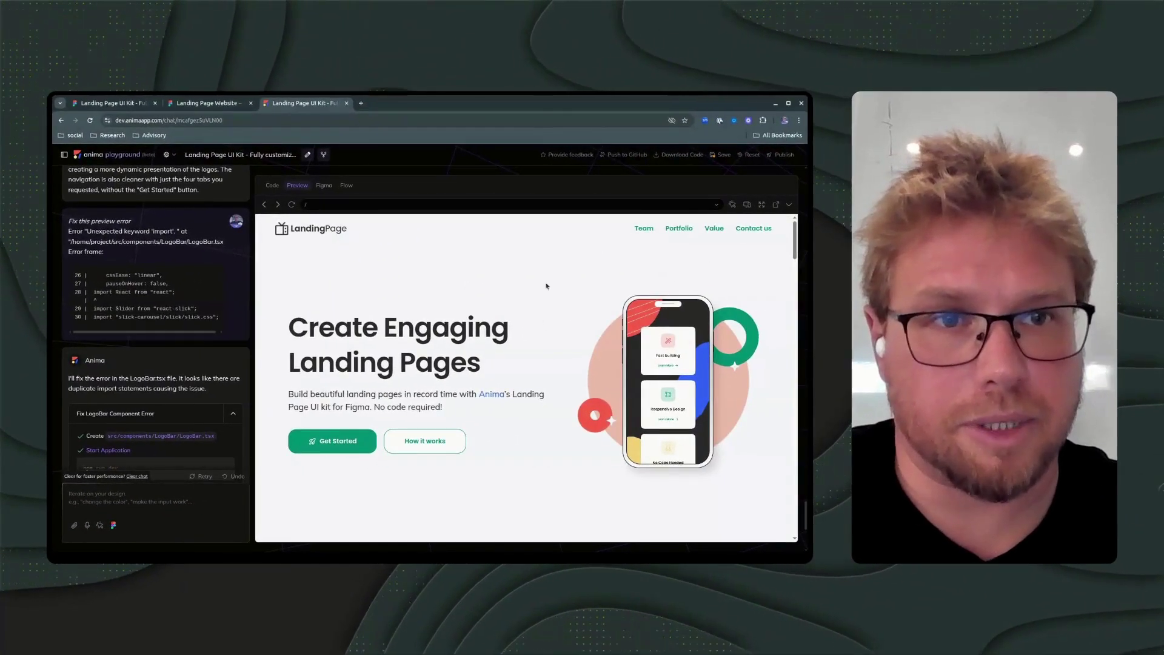
scroll(521, 343, "down", 2)
scroll(521, 342, "down", 2)
scroll(521, 344, "down", 2)
scroll(521, 343, "down", 1)
scroll(521, 343, "down", 2)
scroll(520, 344, "down", 2)
scroll(520, 343, "down", 2)
scroll(520, 344, "down", 2)
scroll(521, 342, "down", 2)
scroll(521, 343, "down", 2)
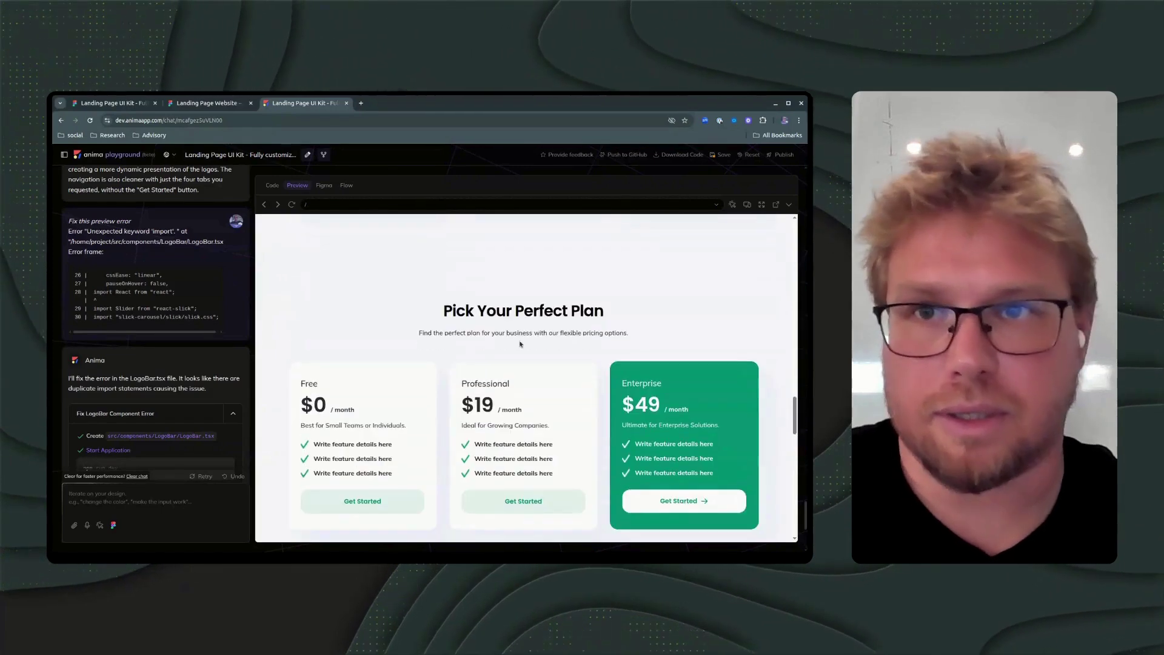
- Return to the Figma Make 'Landing Page Website' tab
left_click(209, 104)
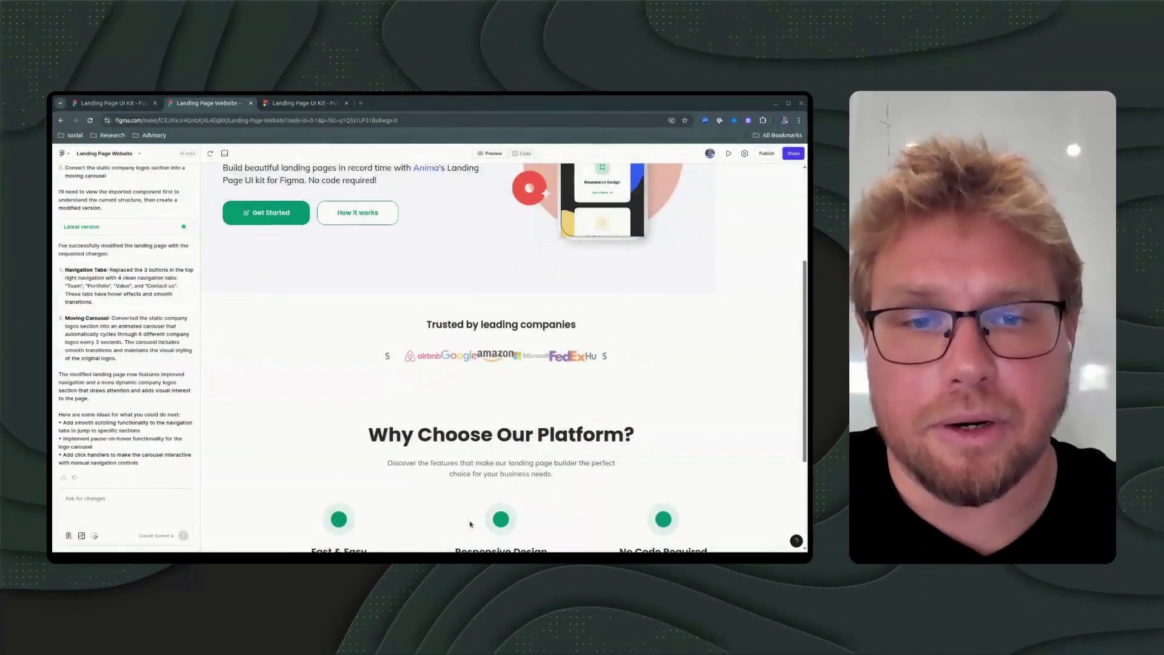
scroll(469, 521, "up", 2)
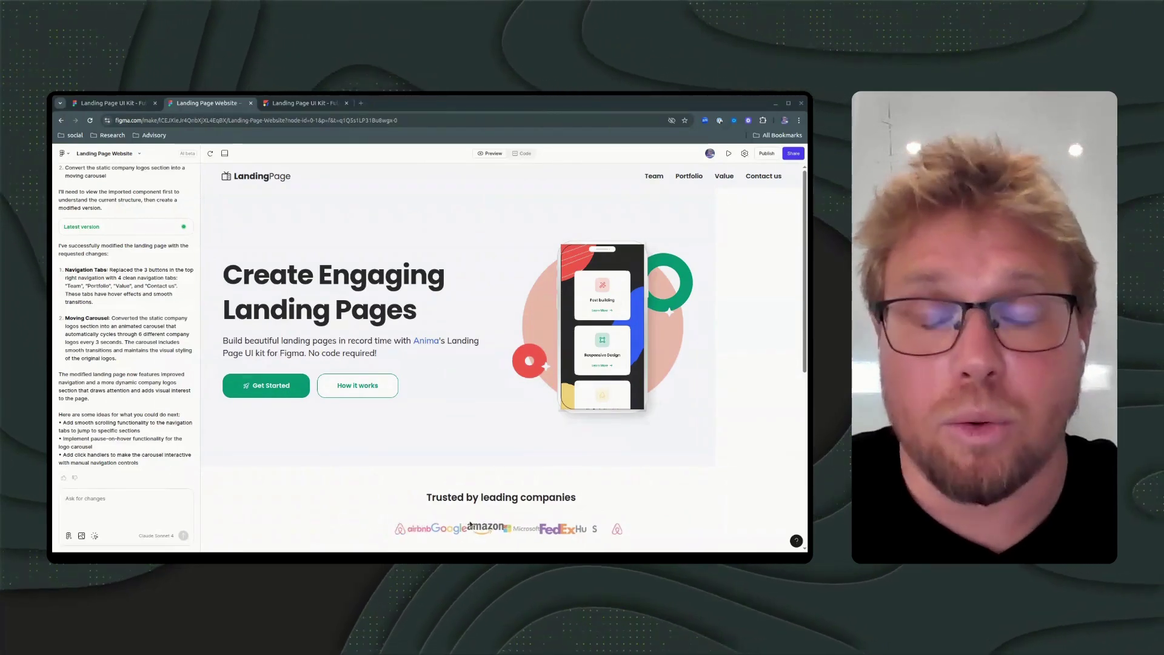
scroll(469, 521, "down", 3)
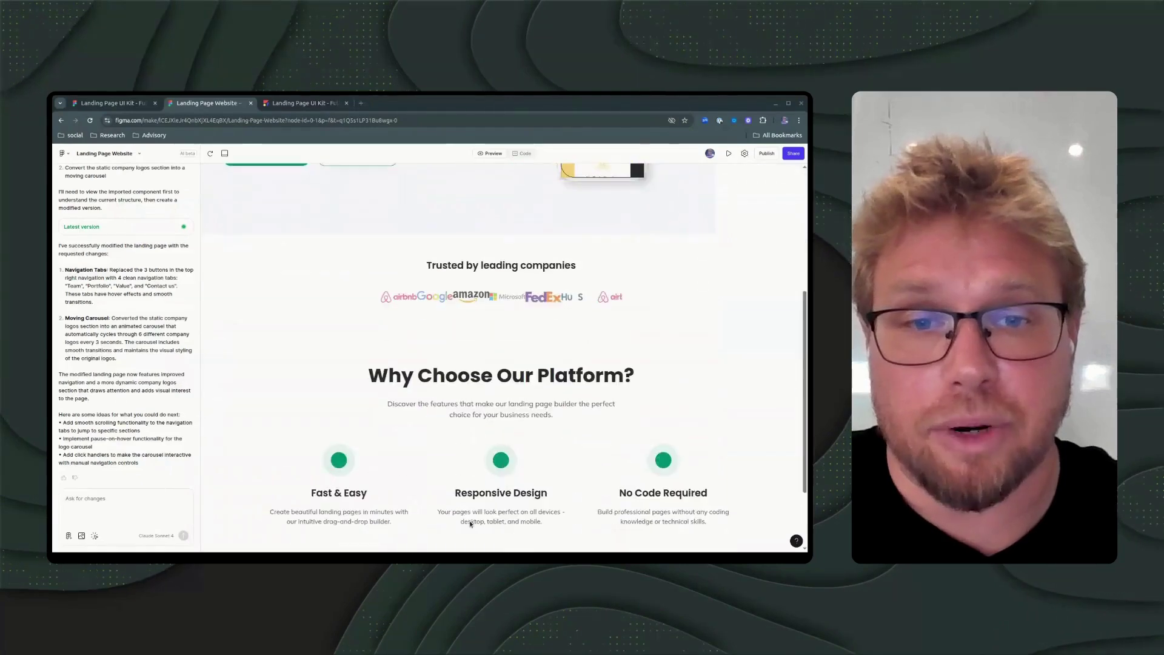
scroll(514, 418, "down", 2)
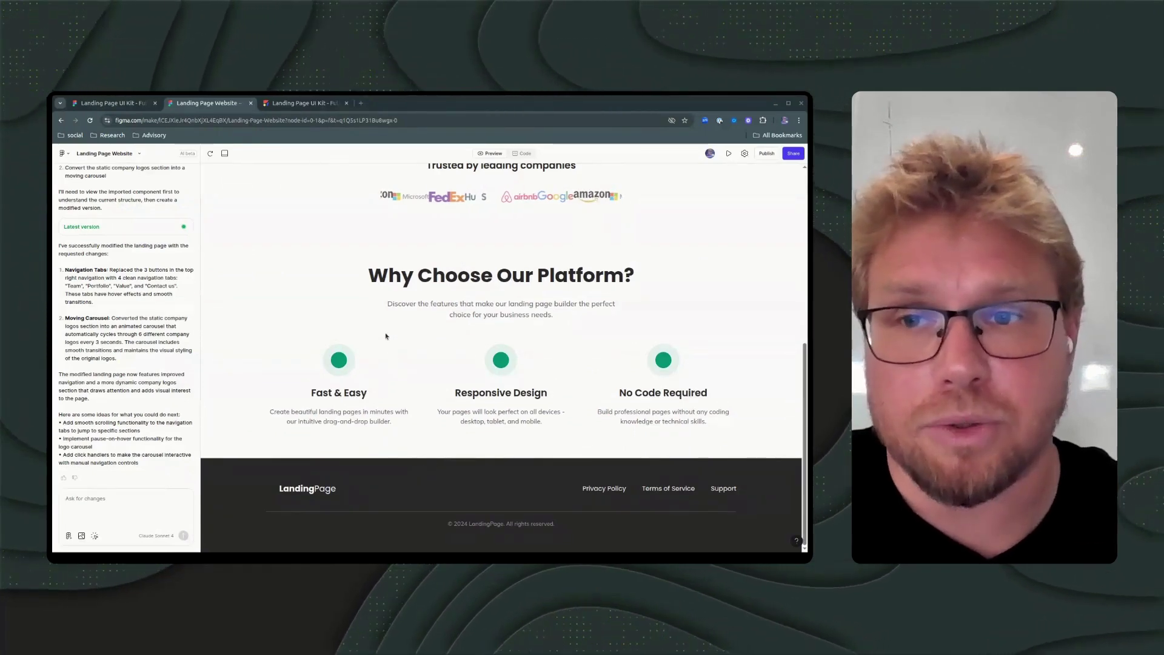
- Switch to the Anima playground version to check its logo carousel
left_click(295, 105)
scroll(481, 335, "down", 3)
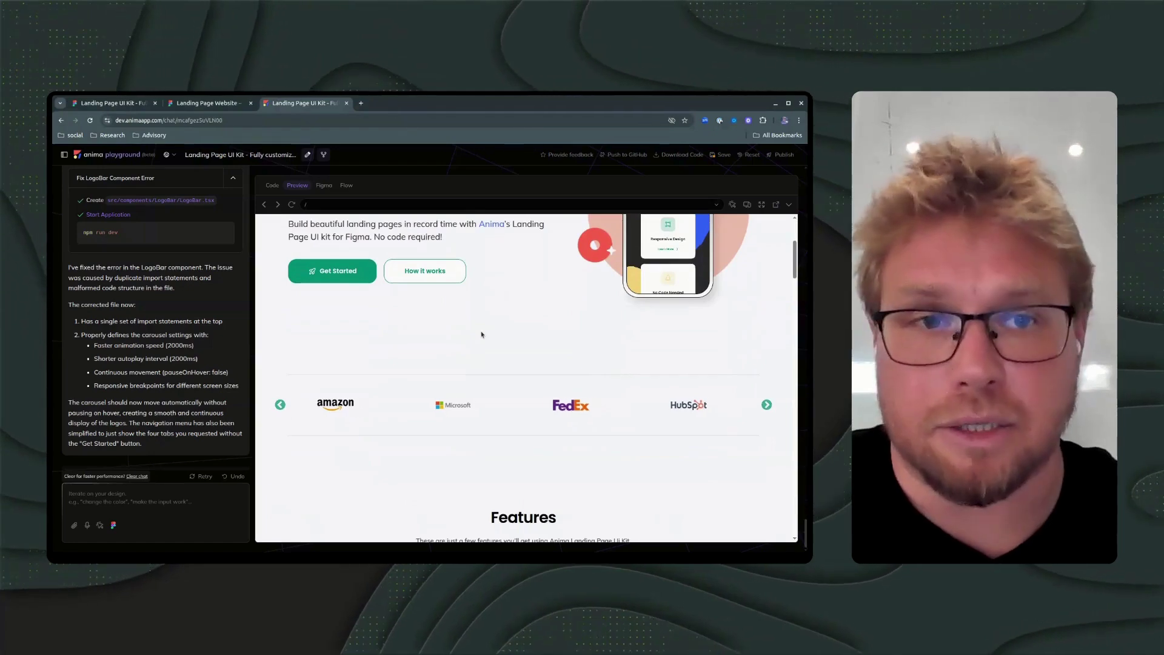
scroll(480, 336, "up", 1)
scroll(481, 334, "down", 3)
scroll(481, 335, "down", 1)
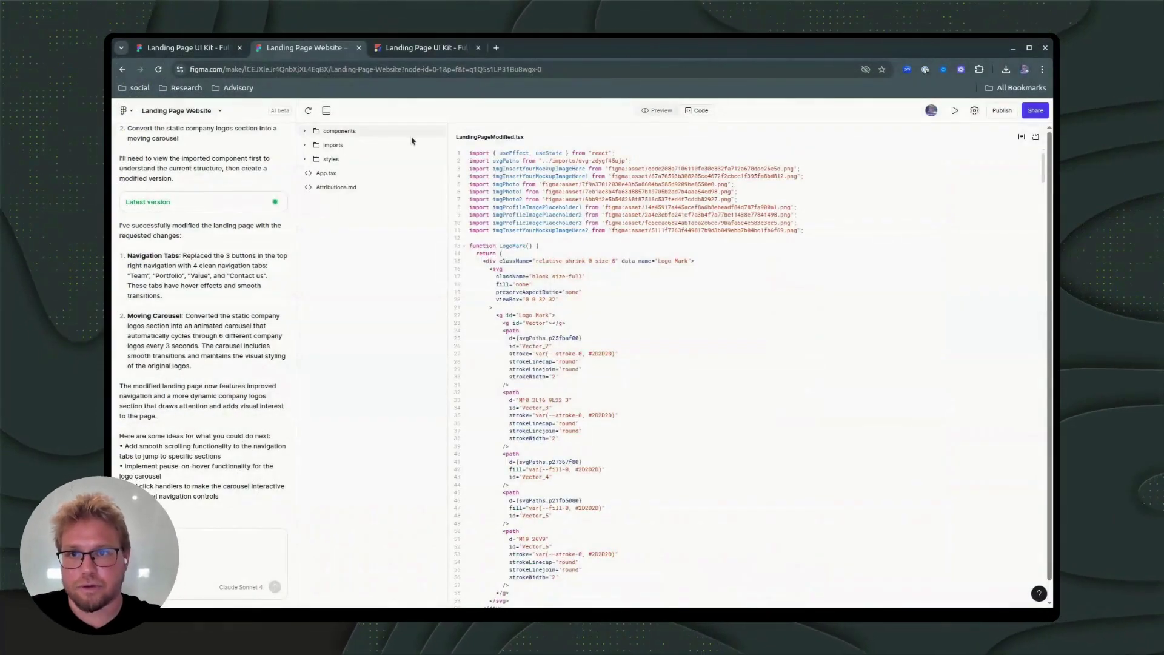
- Read App.tsx and components/LandingPageModified.tsx, then bring up the Anima playground
left_click(326, 174)
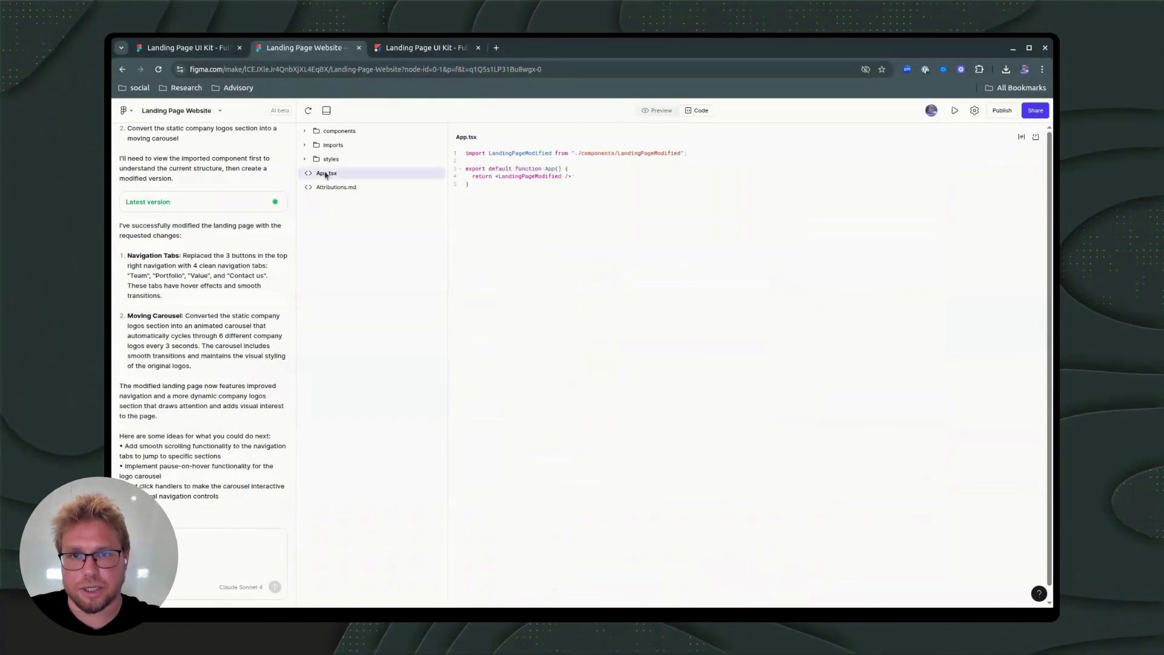
left_click(307, 132)
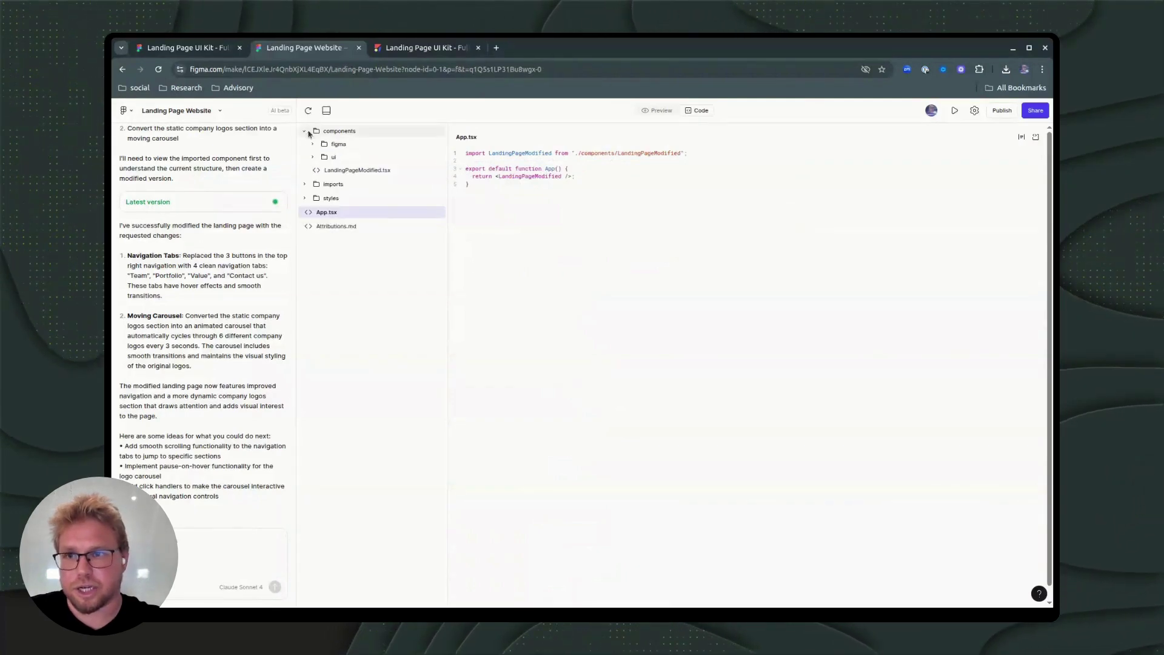
scroll(225, 241, "up", 5)
scroll(229, 219, "up", 1)
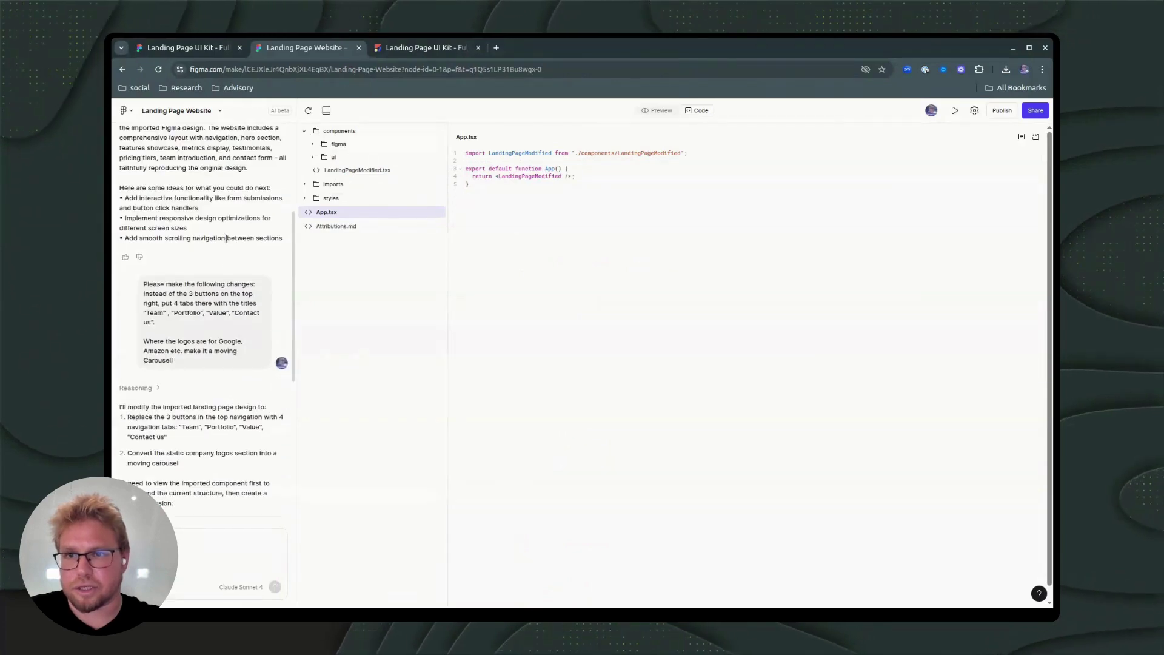
left_click(358, 171)
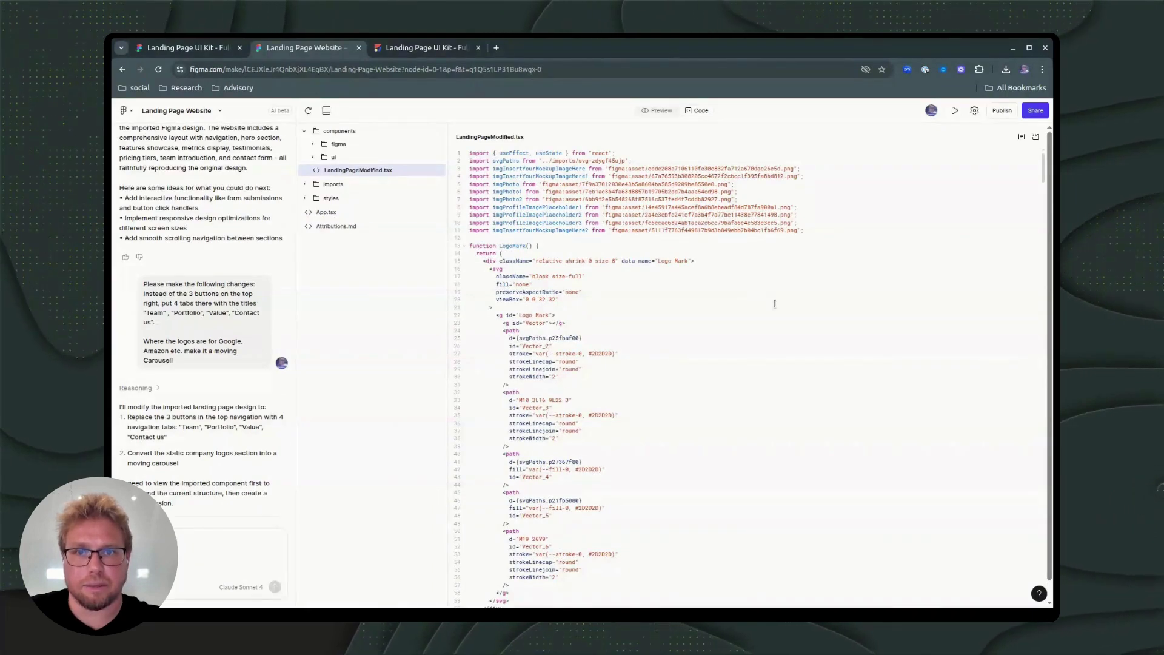
scroll(775, 304, "down", 2)
scroll(775, 305, "down", 2)
scroll(775, 304, "down", 2)
scroll(774, 305, "down", 2)
scroll(774, 304, "down", 3)
scroll(773, 304, "down", 2)
scroll(775, 304, "down", 2)
scroll(774, 305, "down", 2)
scroll(774, 304, "down", 2)
scroll(775, 304, "down", 2)
scroll(775, 304, "down", 1)
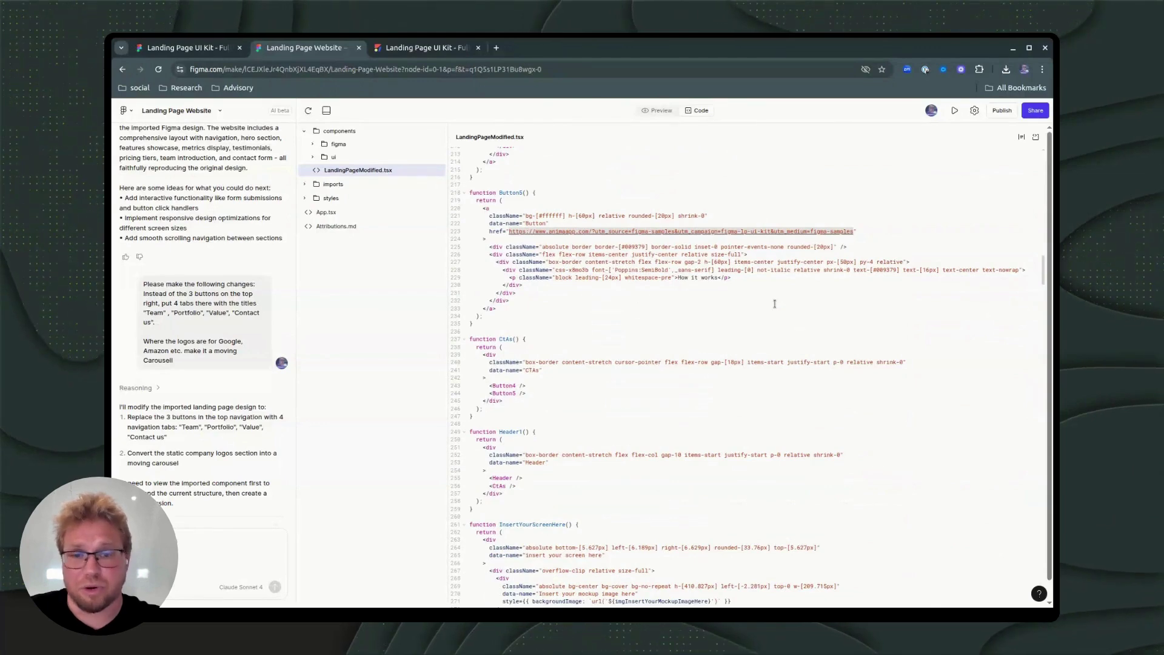
scroll(774, 304, "down", 3)
scroll(774, 304, "down", 3)
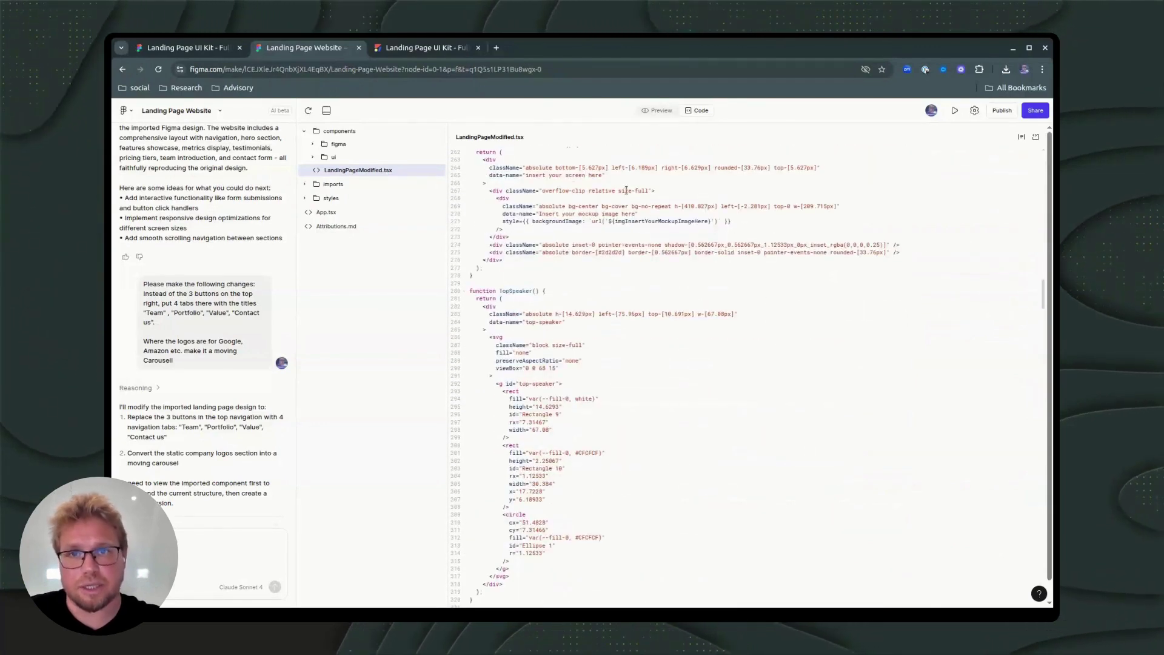
left_click(427, 51)
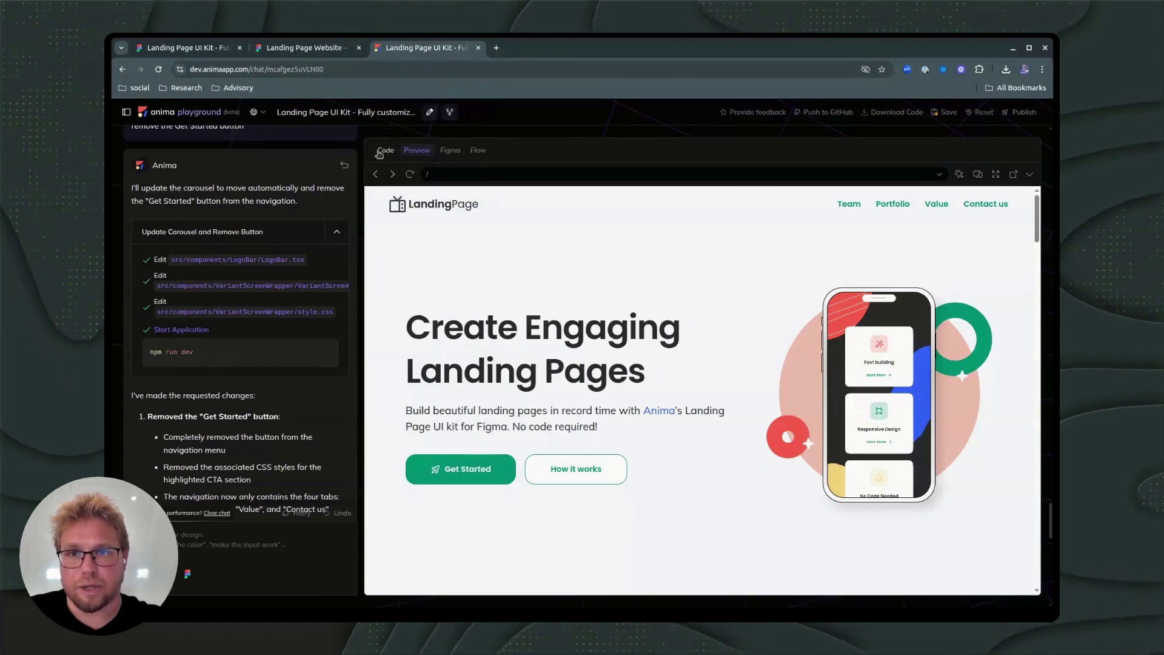
- Show Anima's code files and open src/components/LogoBar/LogoBar.tsx
left_click(382, 152)
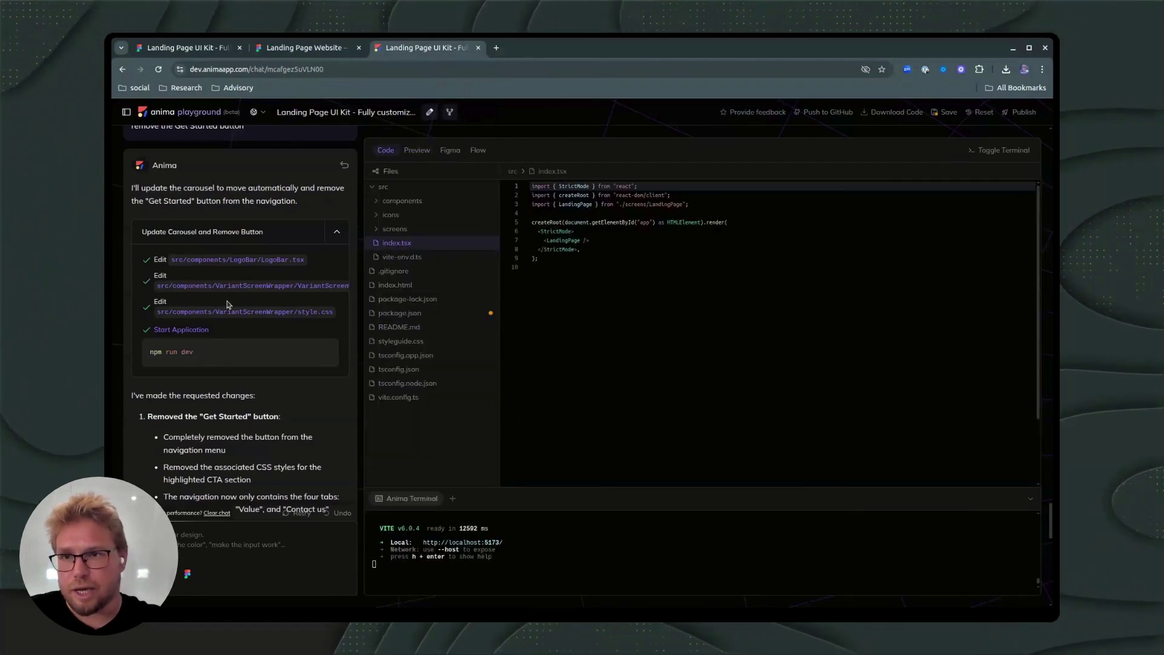
scroll(228, 304, "up", 2)
scroll(227, 305, "up", 5)
scroll(228, 305, "up", 4)
scroll(227, 305, "up", 3)
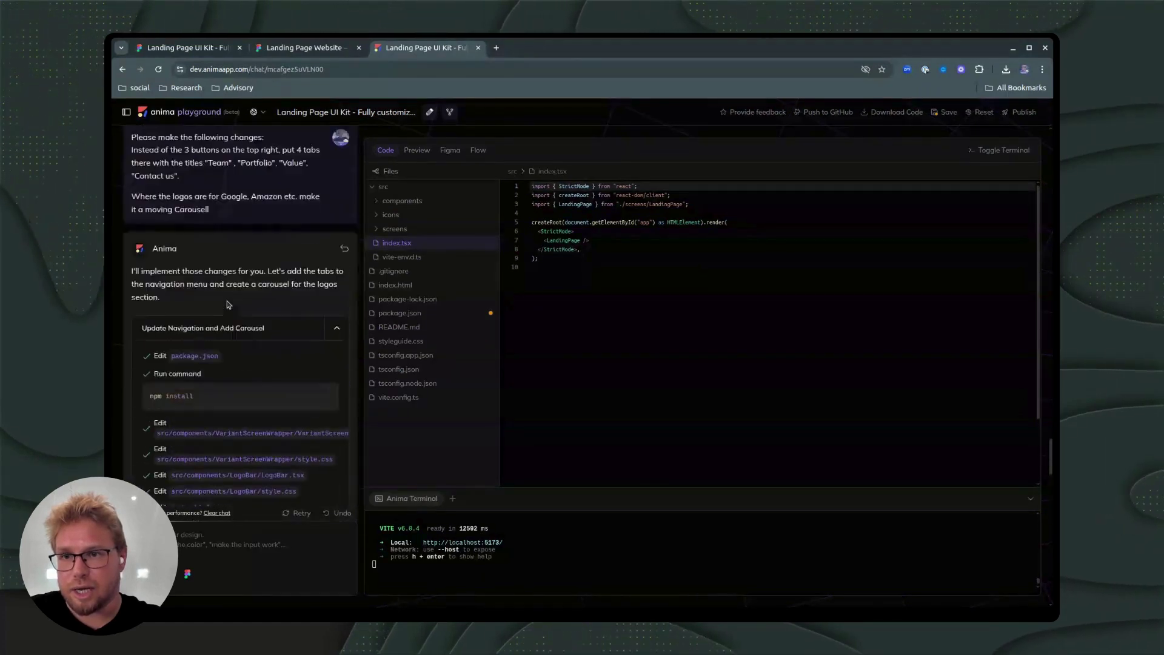
scroll(228, 305, "down", 1)
scroll(228, 305, "down", 1)
scroll(228, 304, "down", 1)
scroll(227, 305, "down", 3)
scroll(227, 305, "down", 4)
scroll(227, 305, "down", 1)
scroll(228, 305, "down", 3)
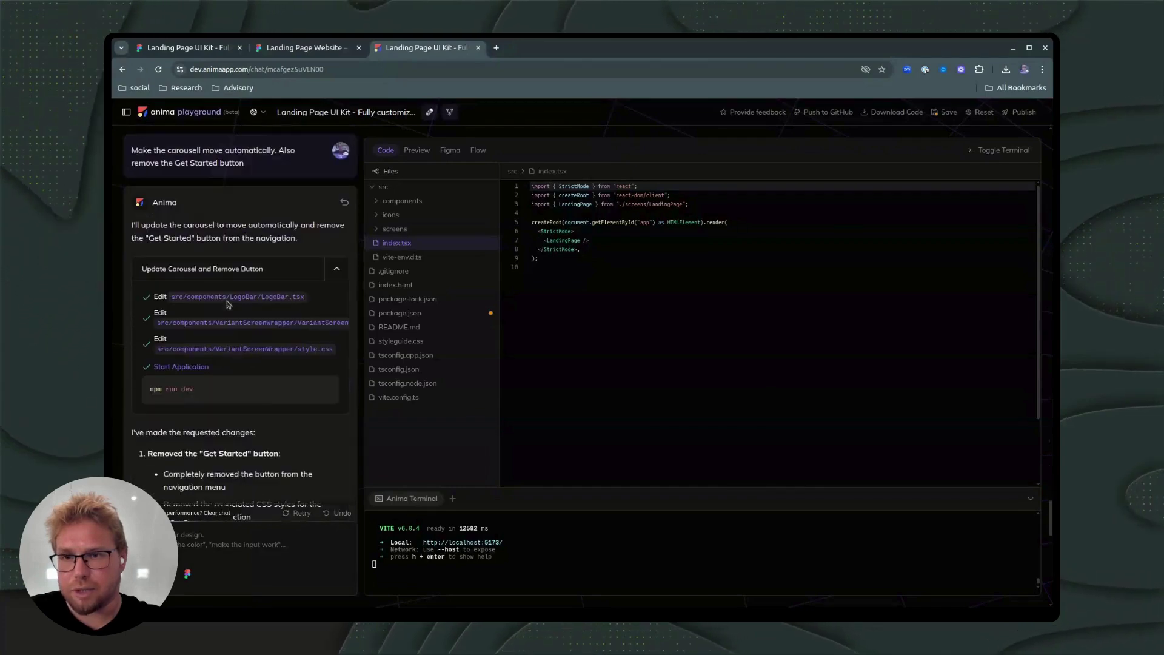
left_click(278, 298)
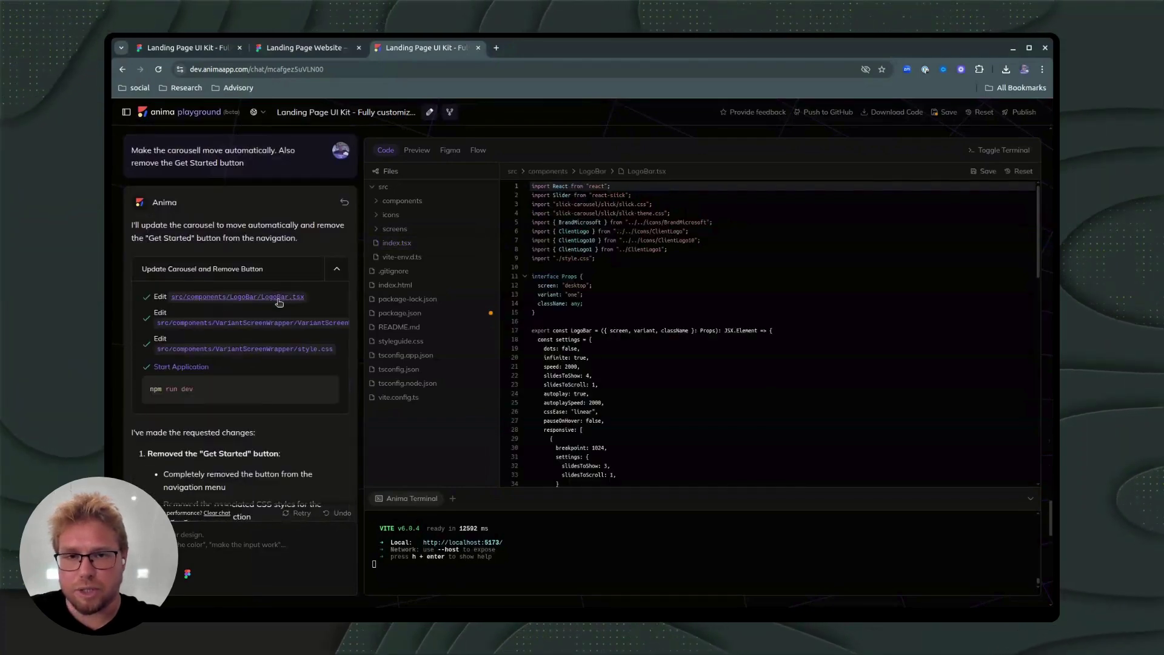
scroll(603, 348, "down", 2)
scroll(602, 349, "down", 2)
scroll(603, 349, "down", 2)
scroll(603, 349, "down", 2)
scroll(602, 348, "down", 2)
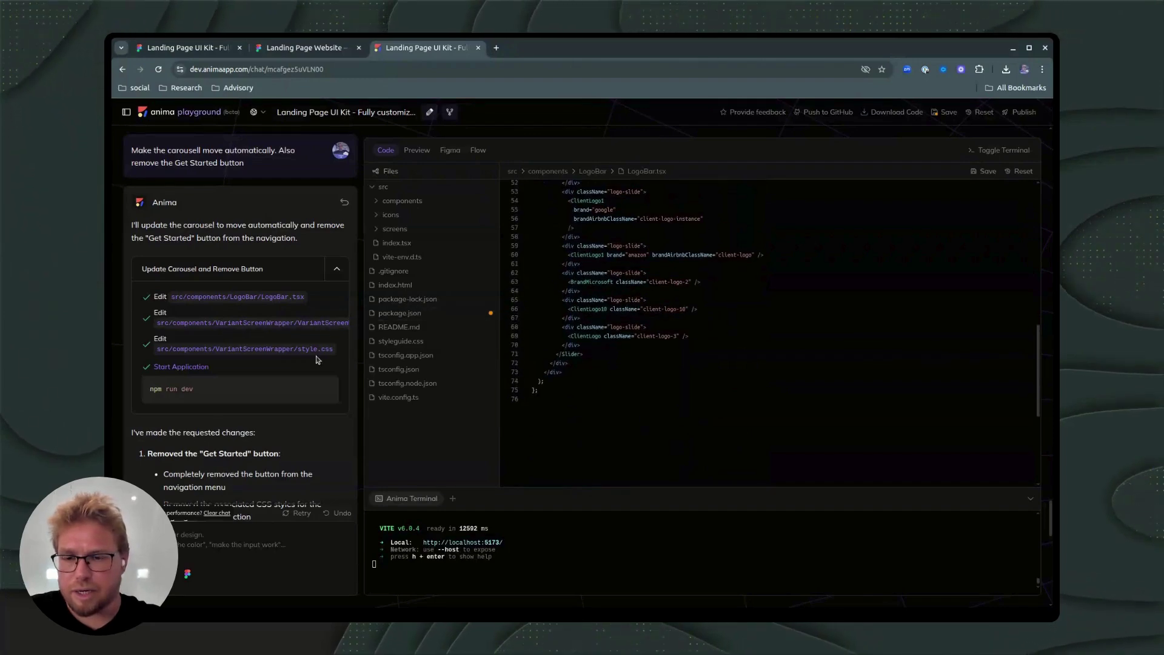
scroll(316, 360, "down", 3)
scroll(316, 359, "down", 3)
scroll(316, 359, "down", 3)
scroll(316, 360, "down", 3)
scroll(316, 360, "down", 1)
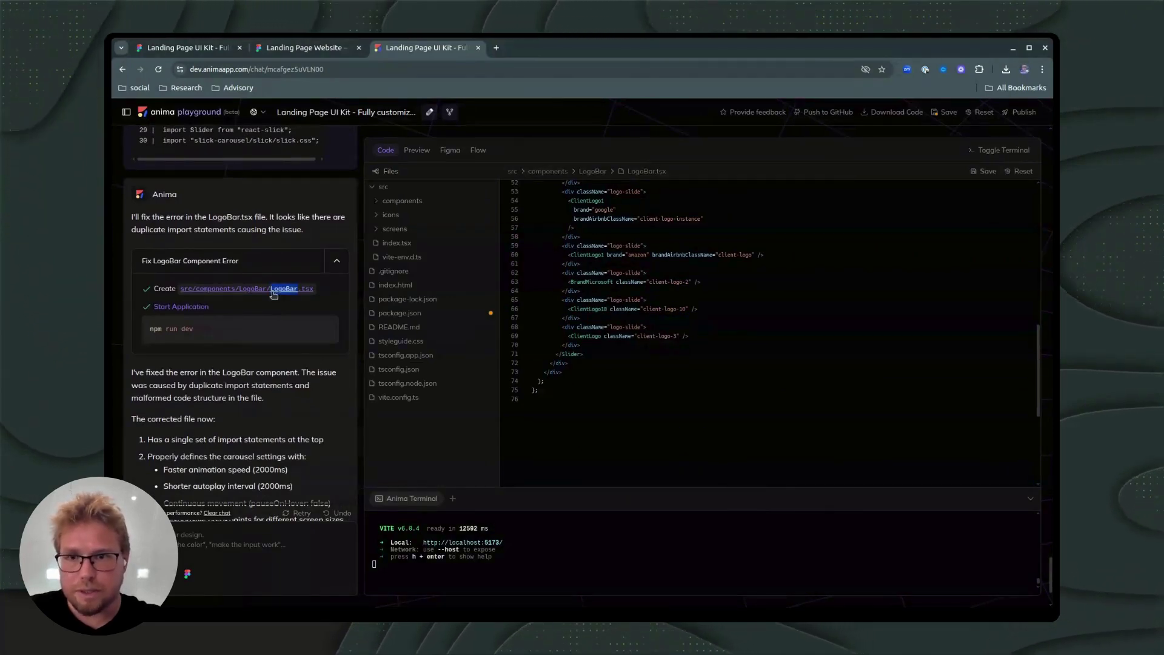
scroll(666, 283, "up", 2)
scroll(668, 290, "up", 2)
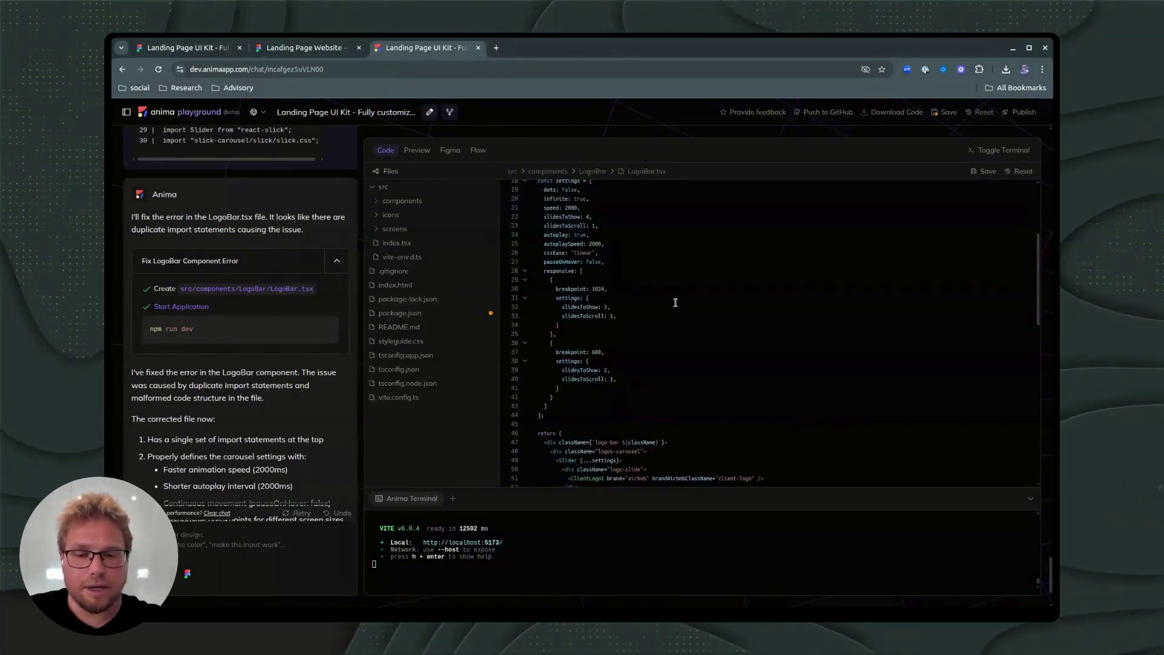
scroll(675, 302, "up", 1)
scroll(675, 302, "up", 1)
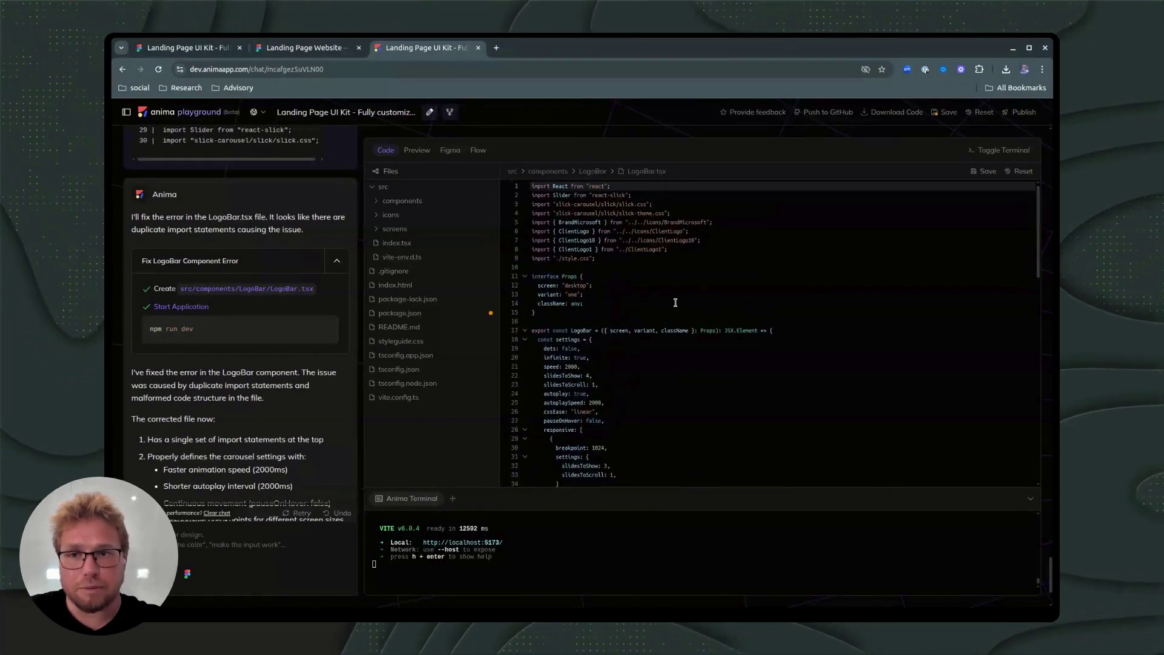
scroll(249, 228, "up", 5)
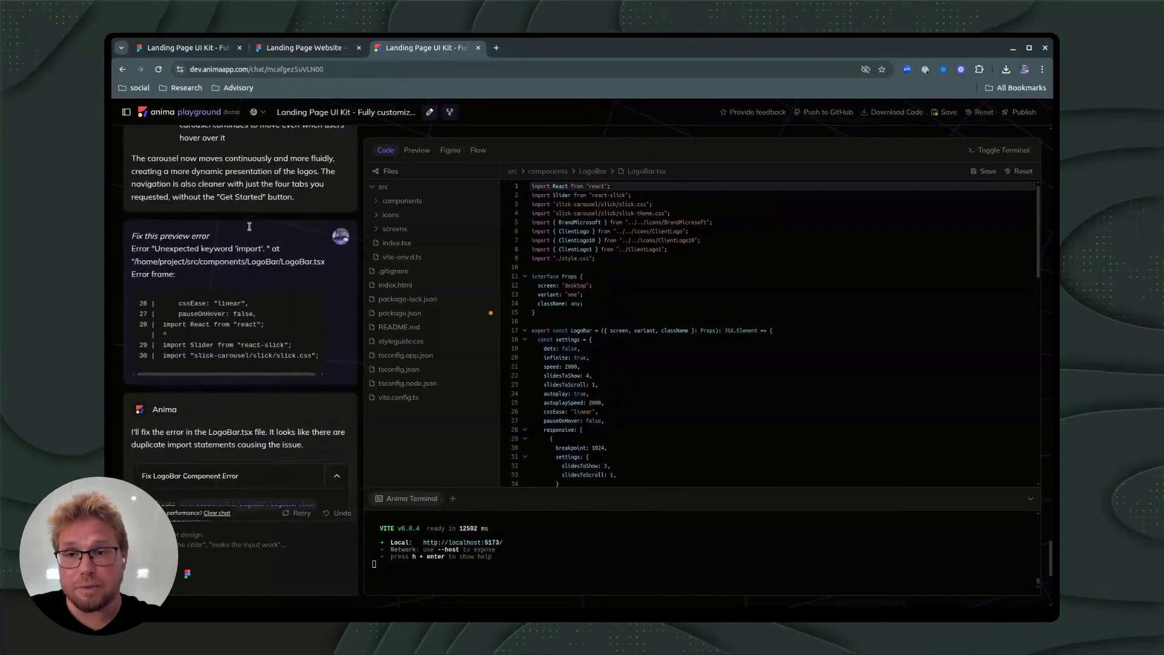
scroll(265, 223, "up", 1)
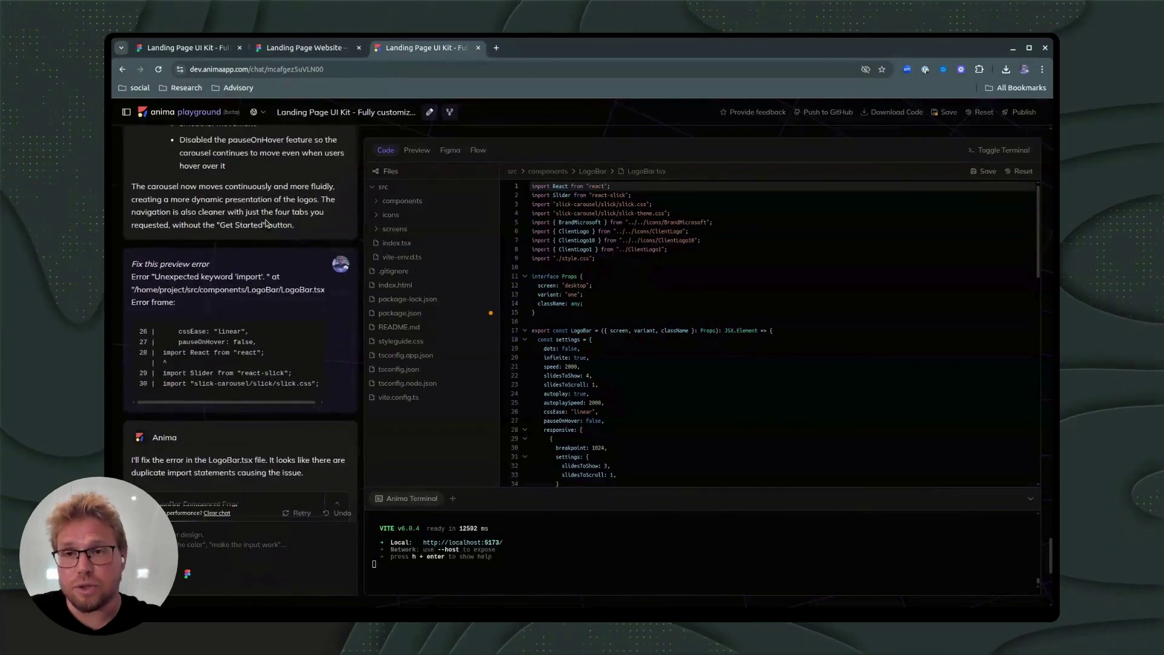
scroll(268, 223, "up", 3)
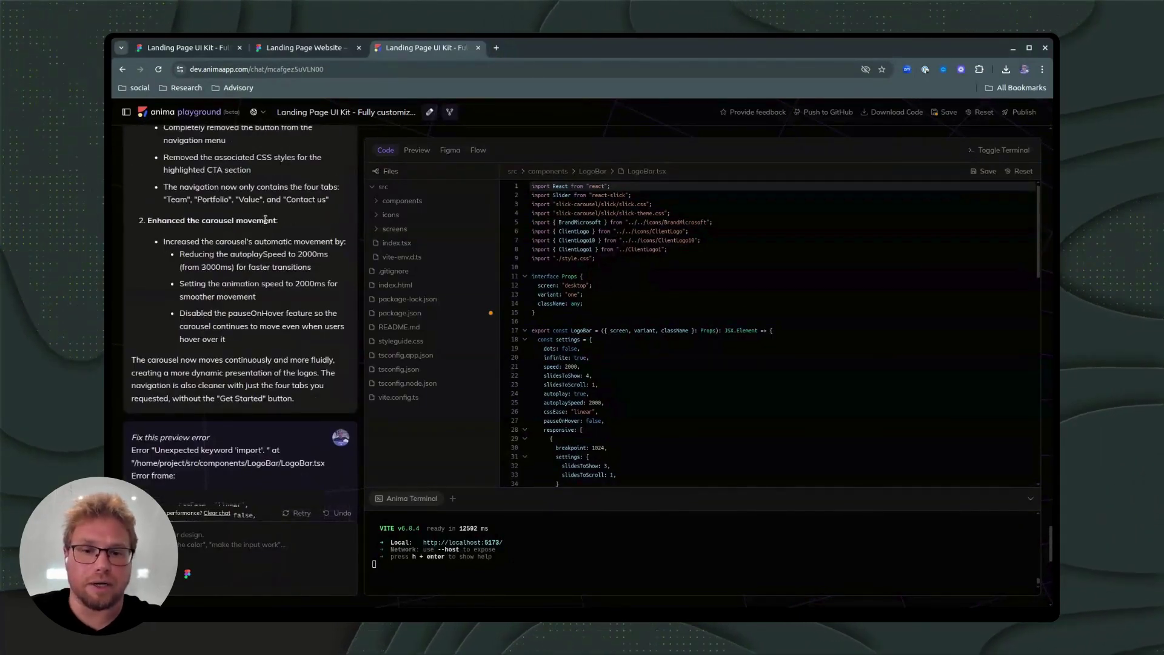